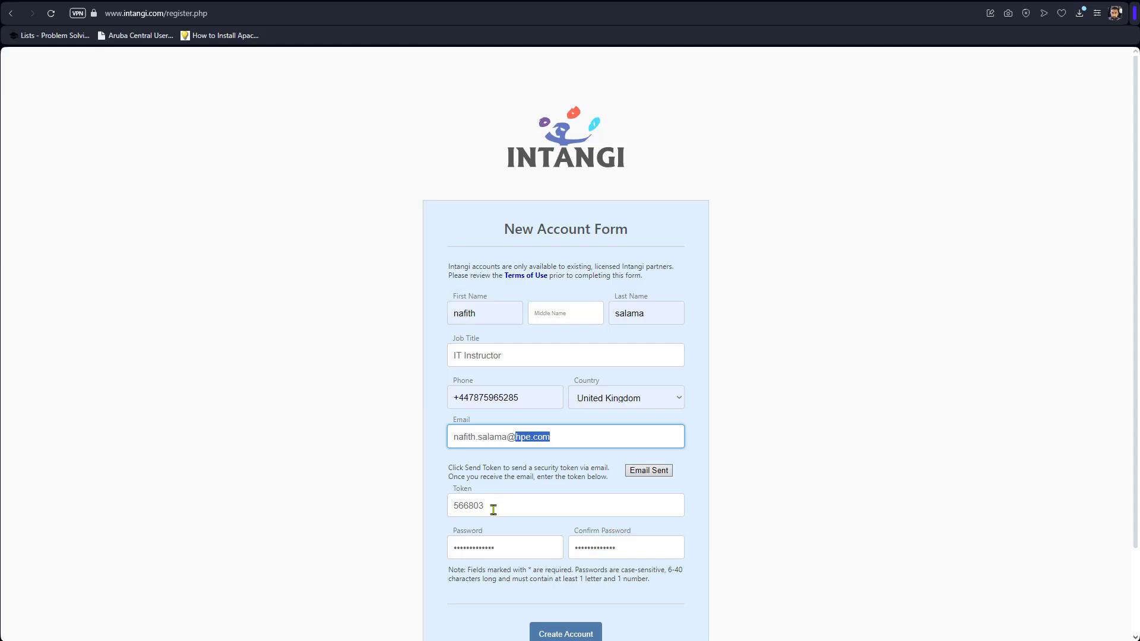
Step: Submit the completed new account form and open the Iris download page from the partner support center
left_click(549, 635)
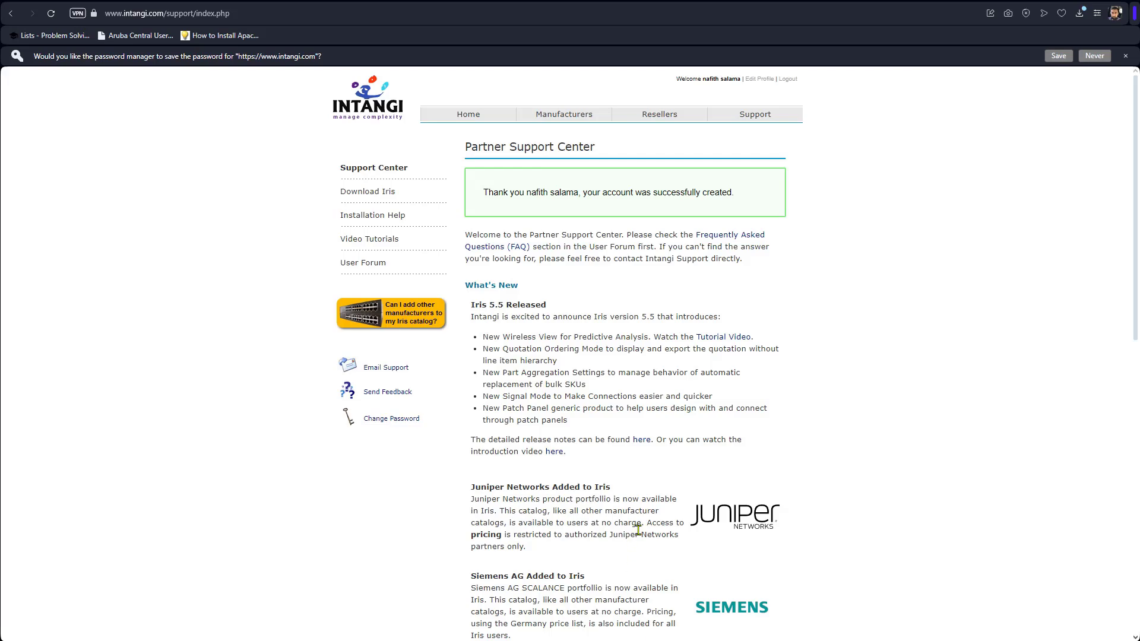
scroll(641, 519, "down", 5)
scroll(642, 518, "down", 6)
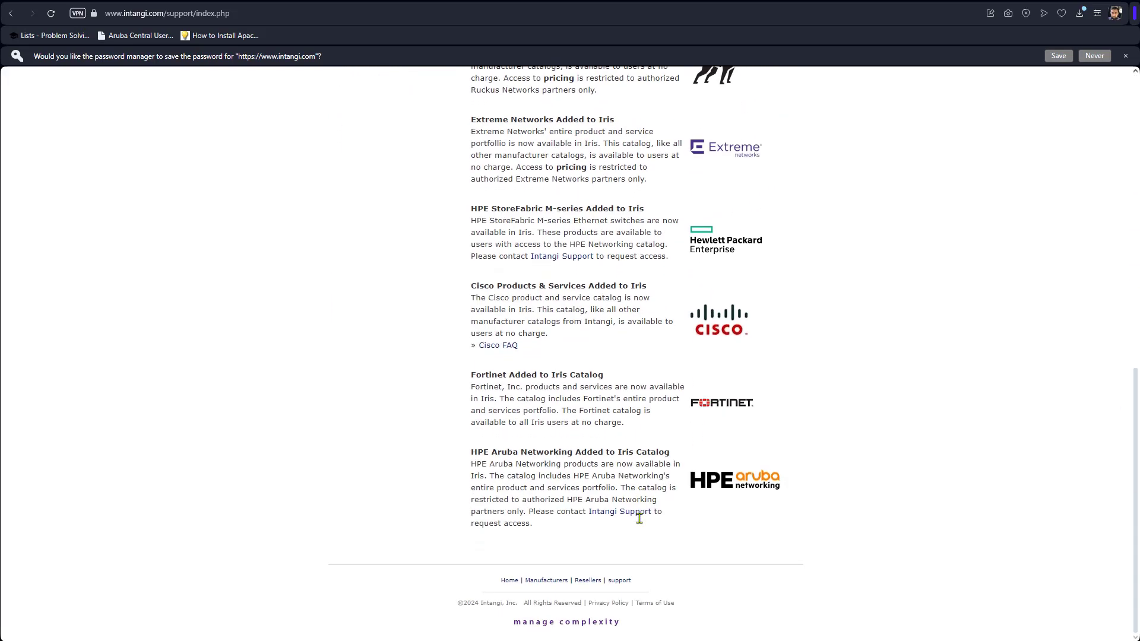
scroll(640, 519, "up", 8)
scroll(639, 518, "up", 3)
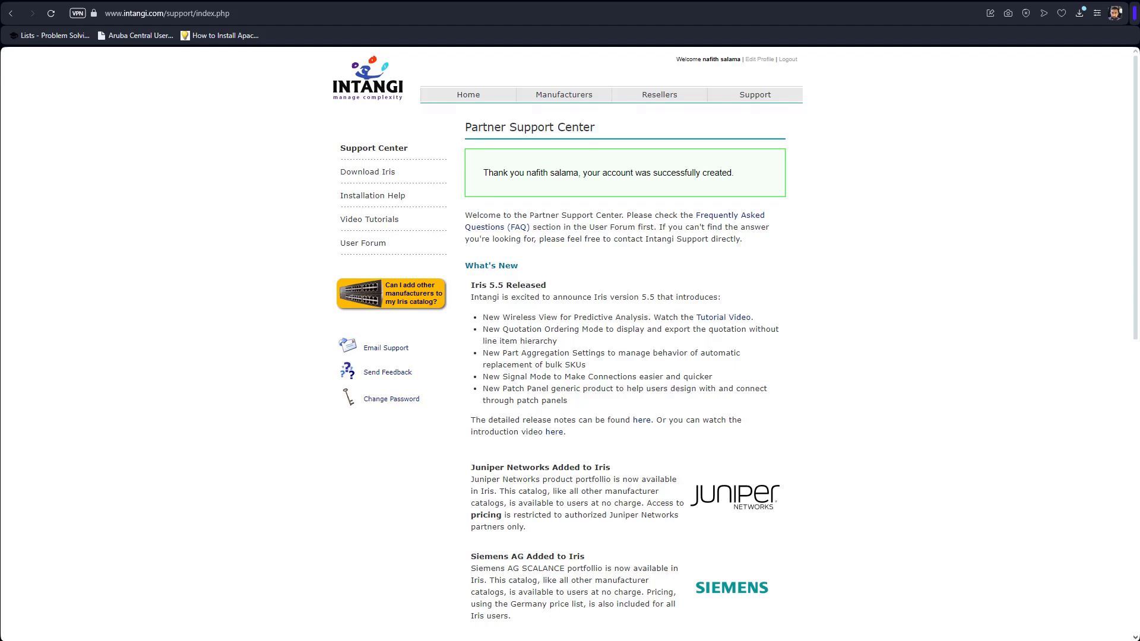
left_click(363, 179)
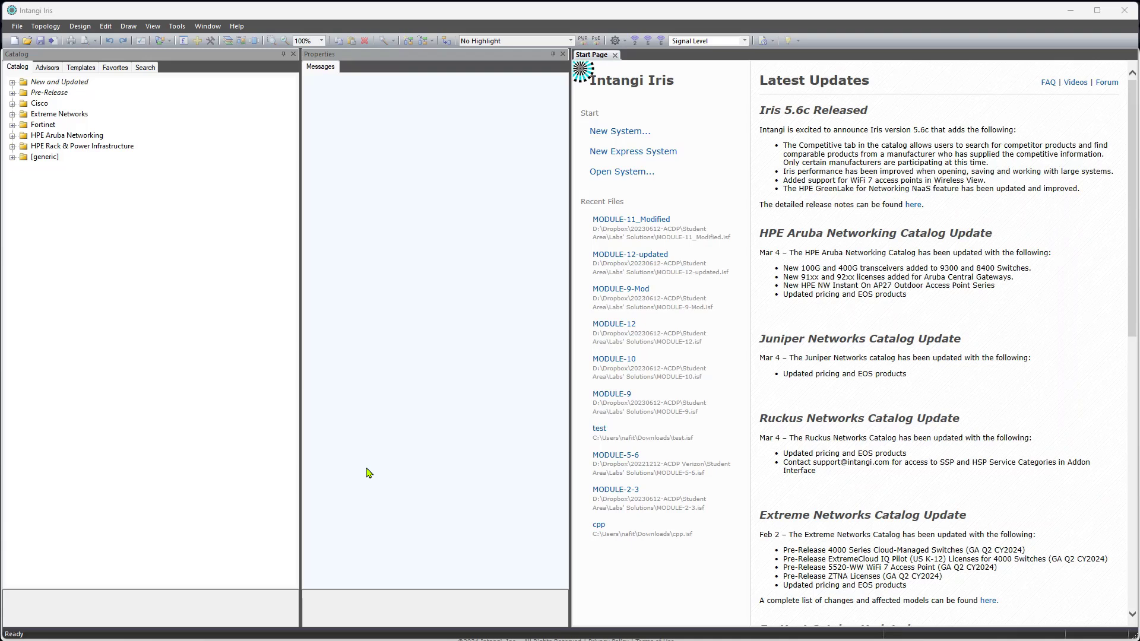
Step: Open the user options to view the general application settings
left_click(181, 27)
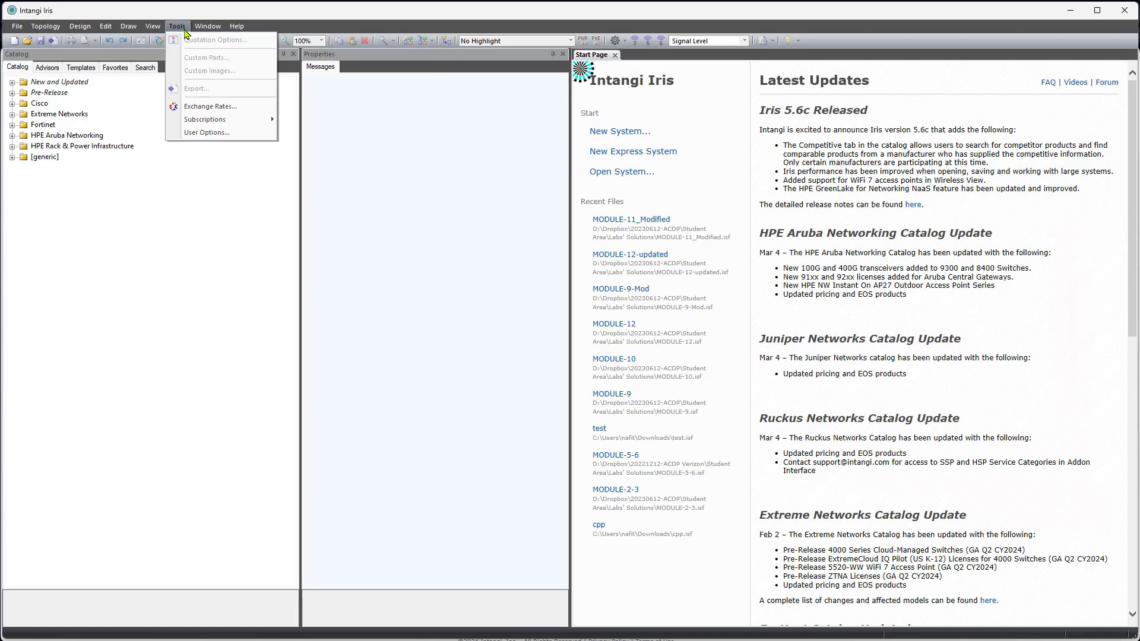
left_click(232, 133)
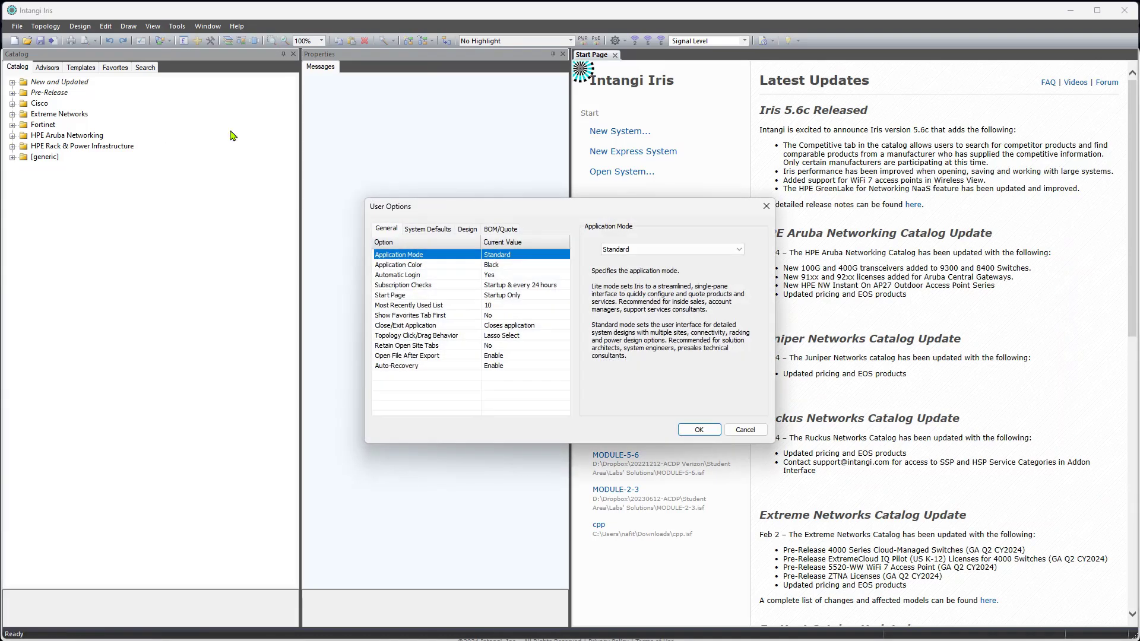
left_click_drag(512, 210, 332, 156)
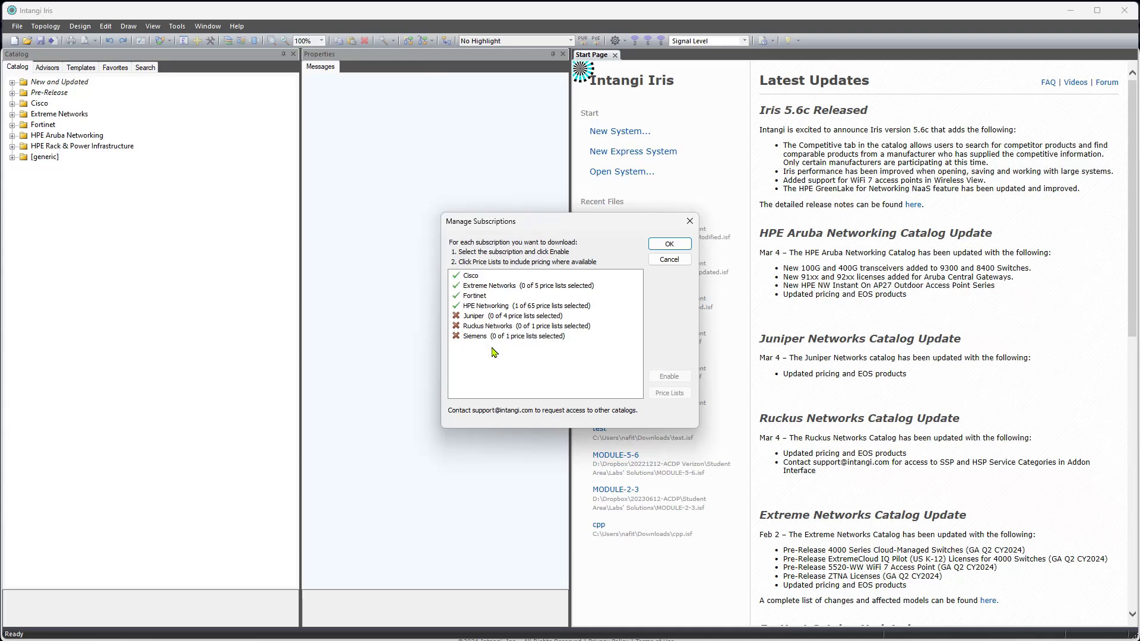
Step: Enable the Juniper catalog subscription and go through the other manufacturers' subscription entries
left_click(493, 316)
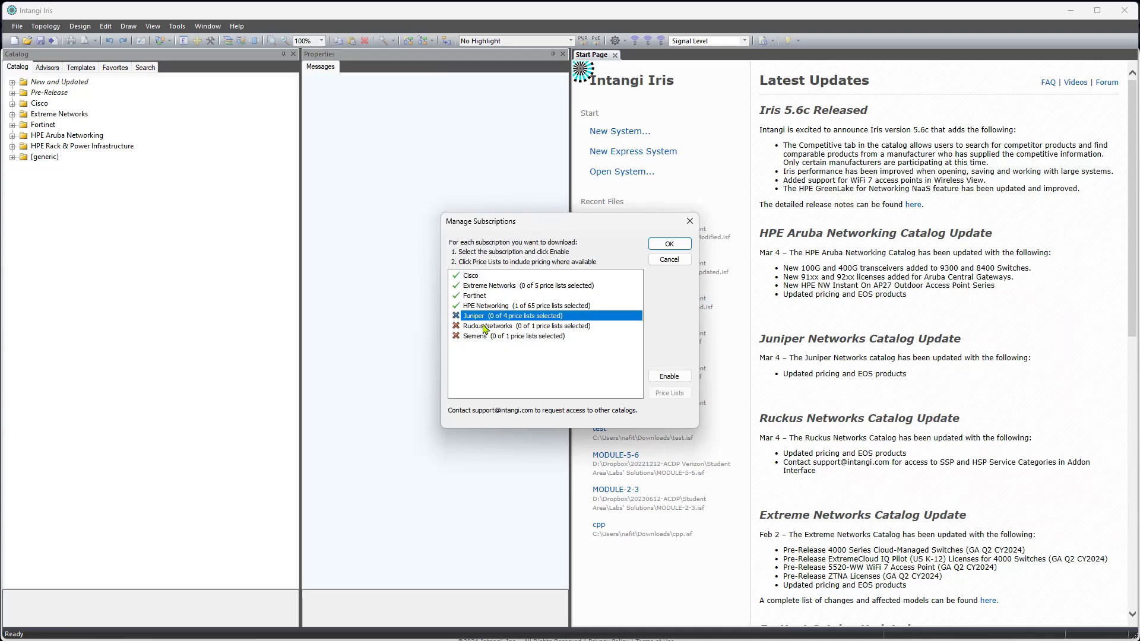
left_click(673, 375)
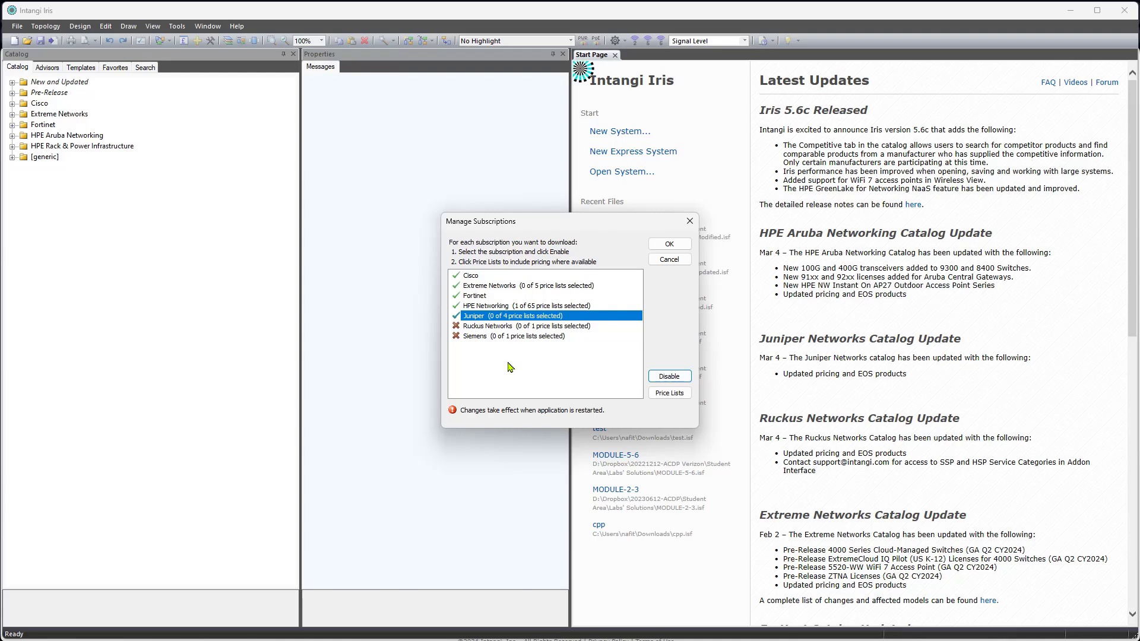
left_click(483, 306)
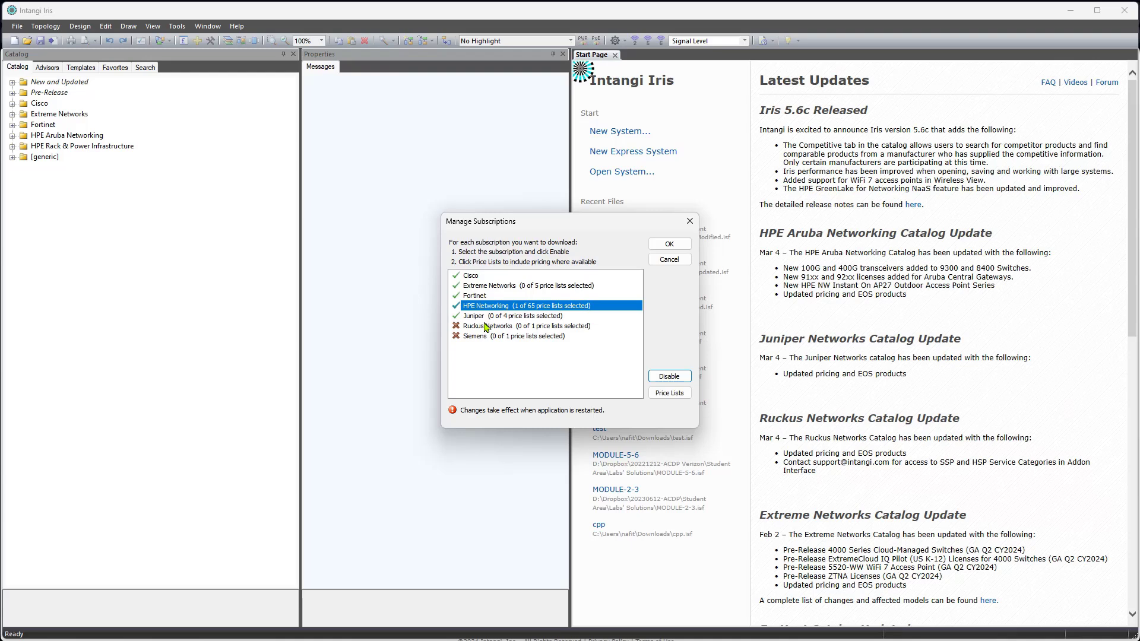
left_click(504, 289)
left_click(490, 296)
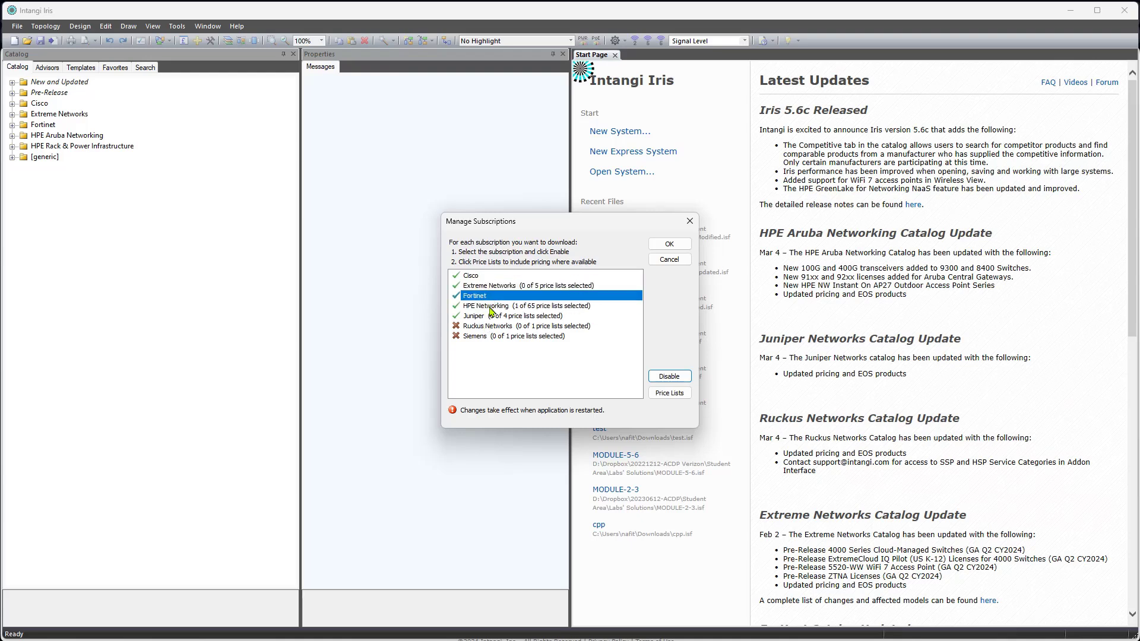
left_click(489, 277)
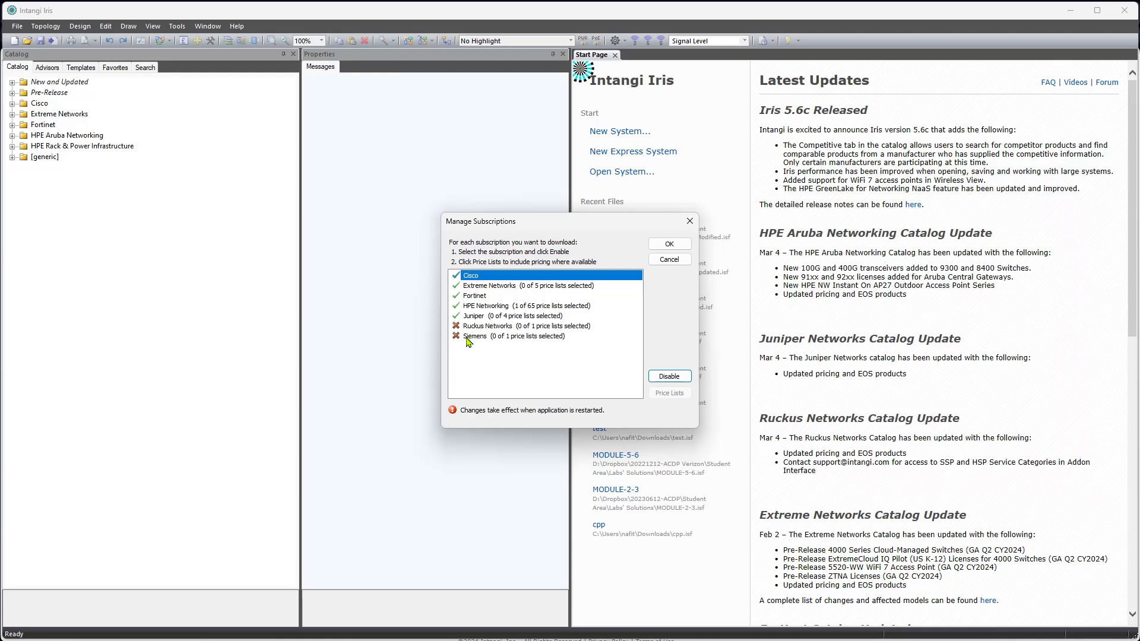
Step: Disable the Juniper subscription again and leave the subscription management without saving
left_click(491, 319)
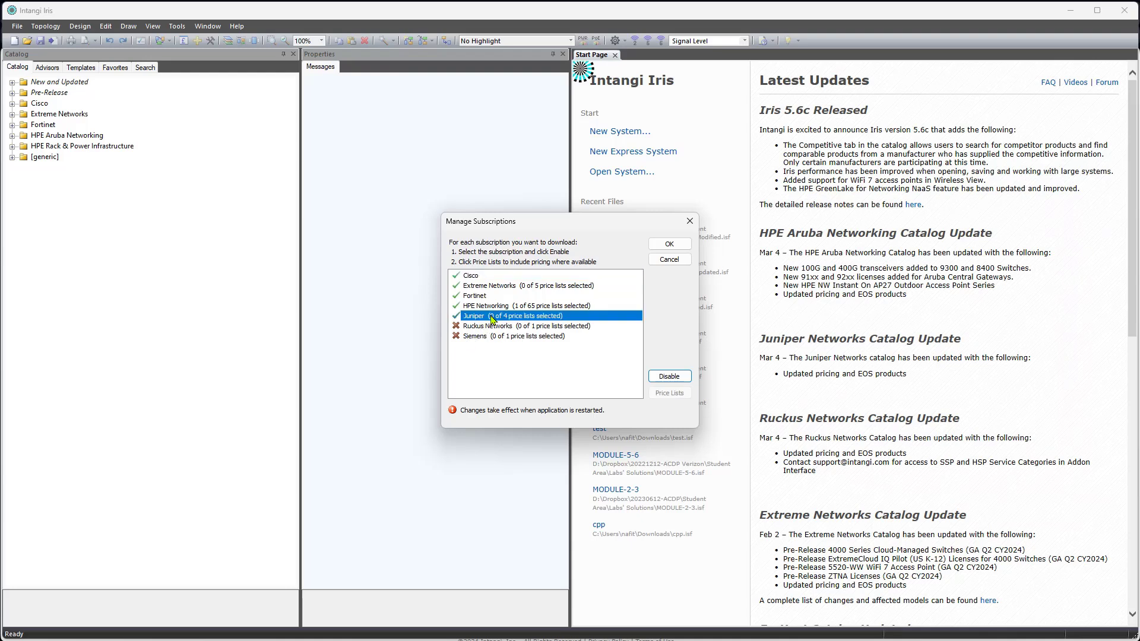
left_click(669, 376)
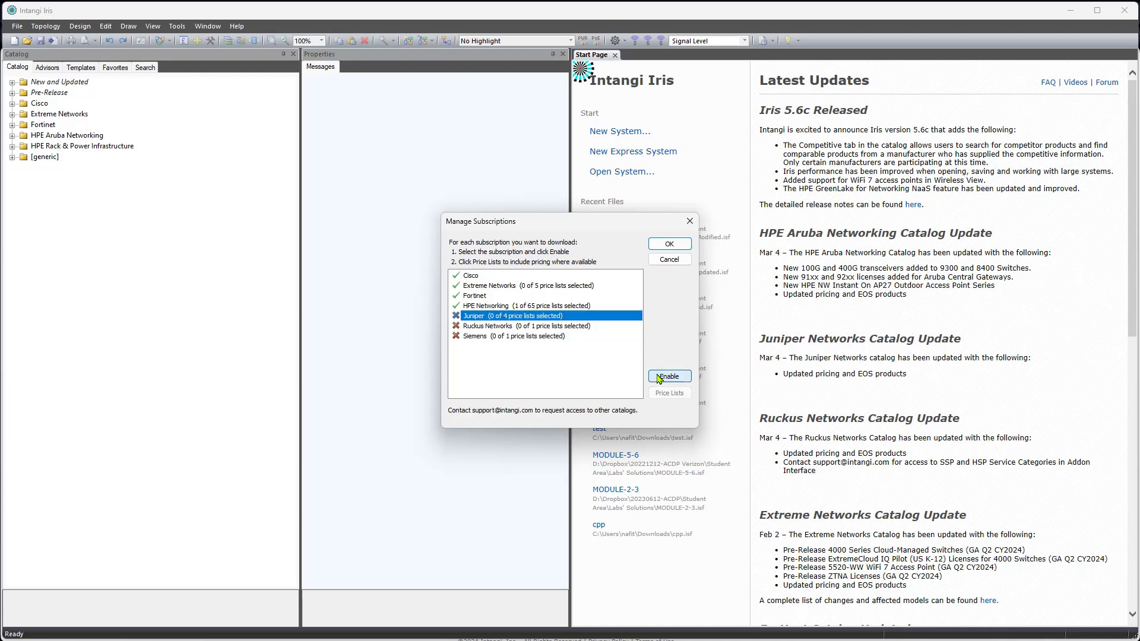
left_click(484, 297)
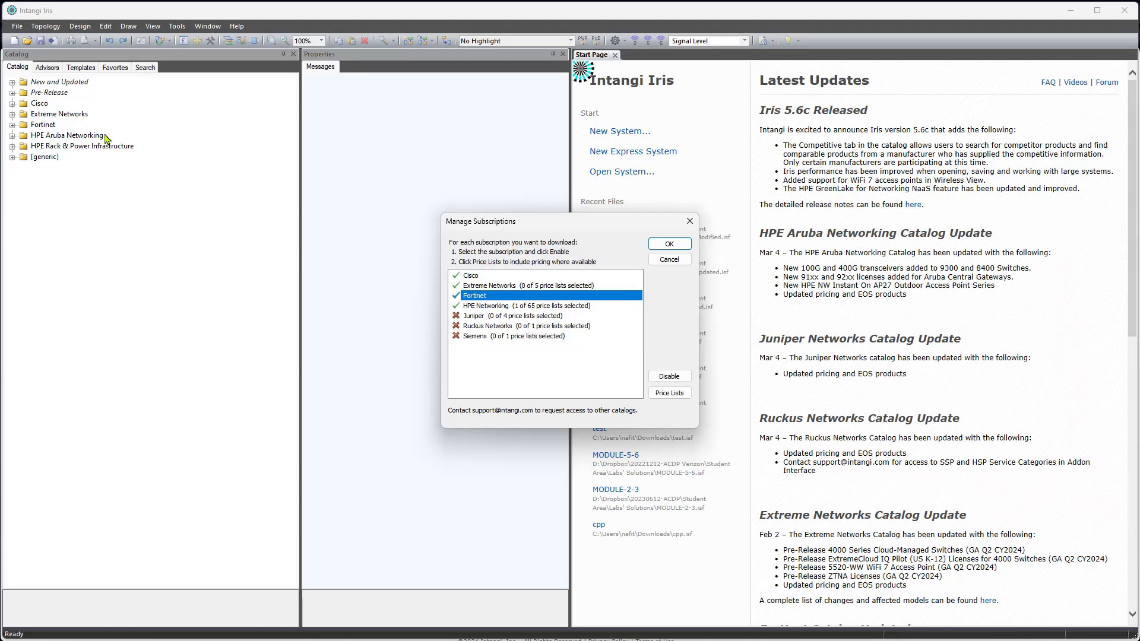
left_click(669, 259)
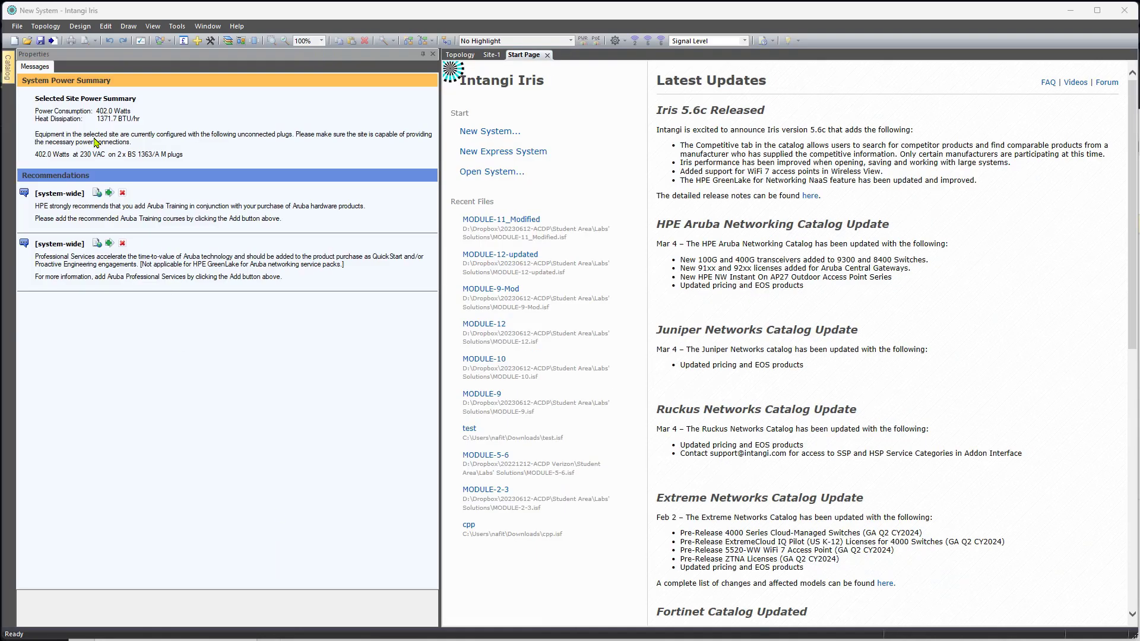
Step: Create a new system labelled Project-1, keeping the United Kingdom and Pound Sterling settings
left_click(17, 28)
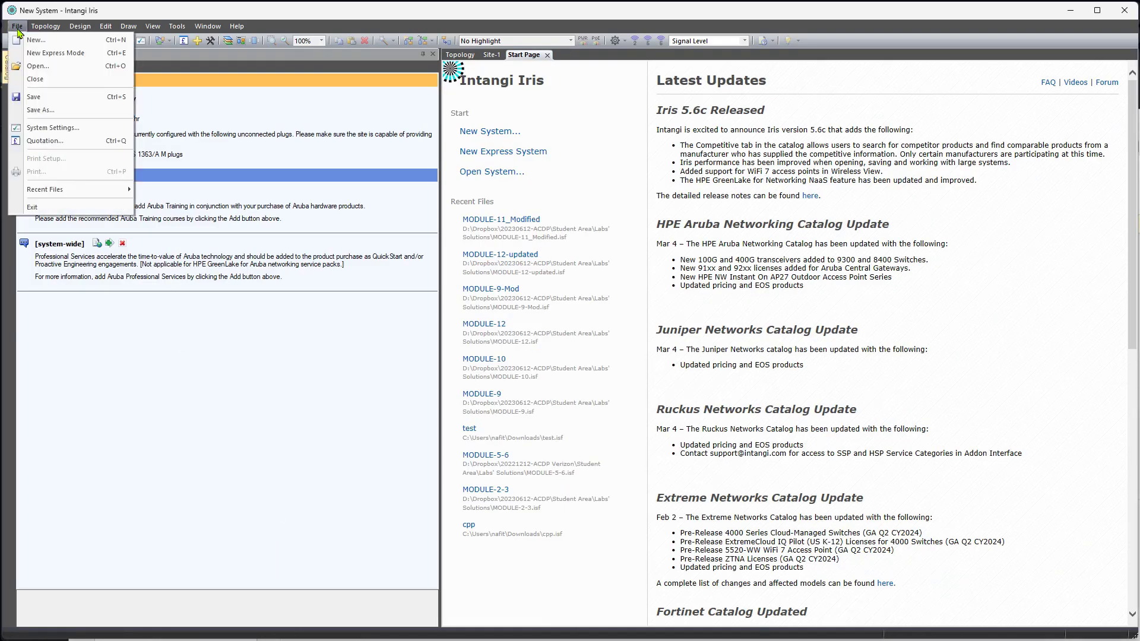
left_click(26, 40)
left_click(413, 240)
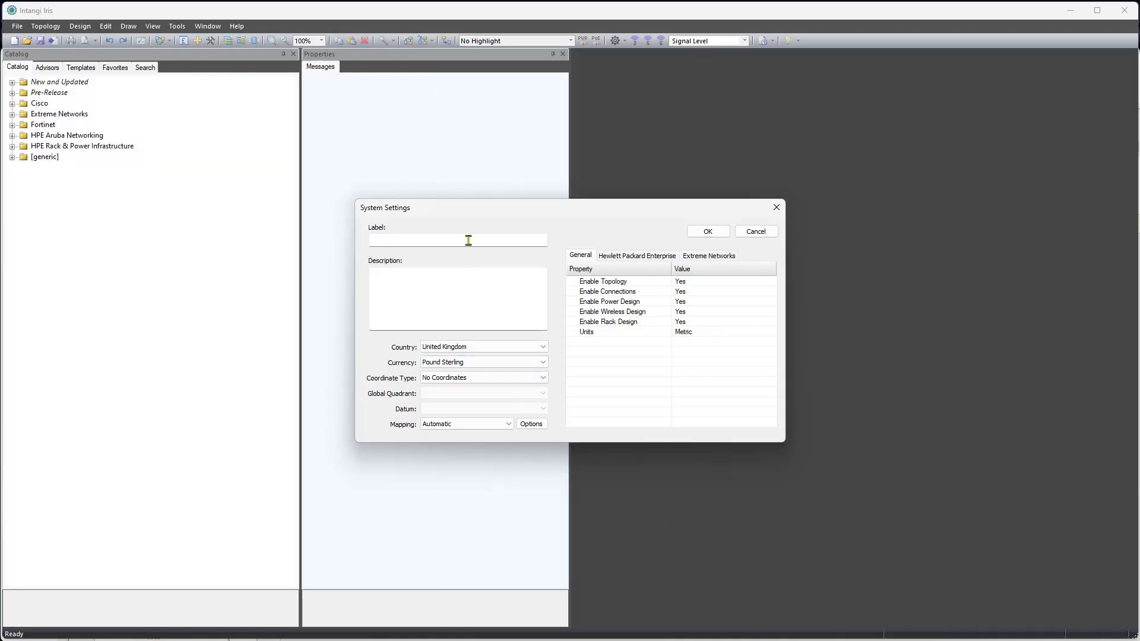
type("Project-1")
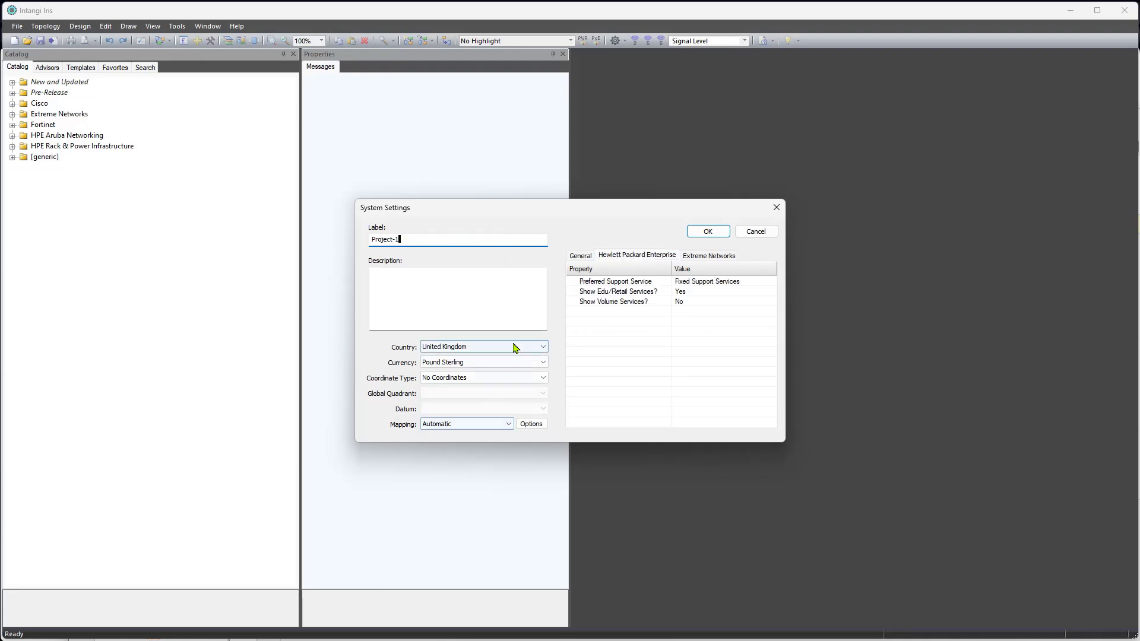
left_click(707, 231)
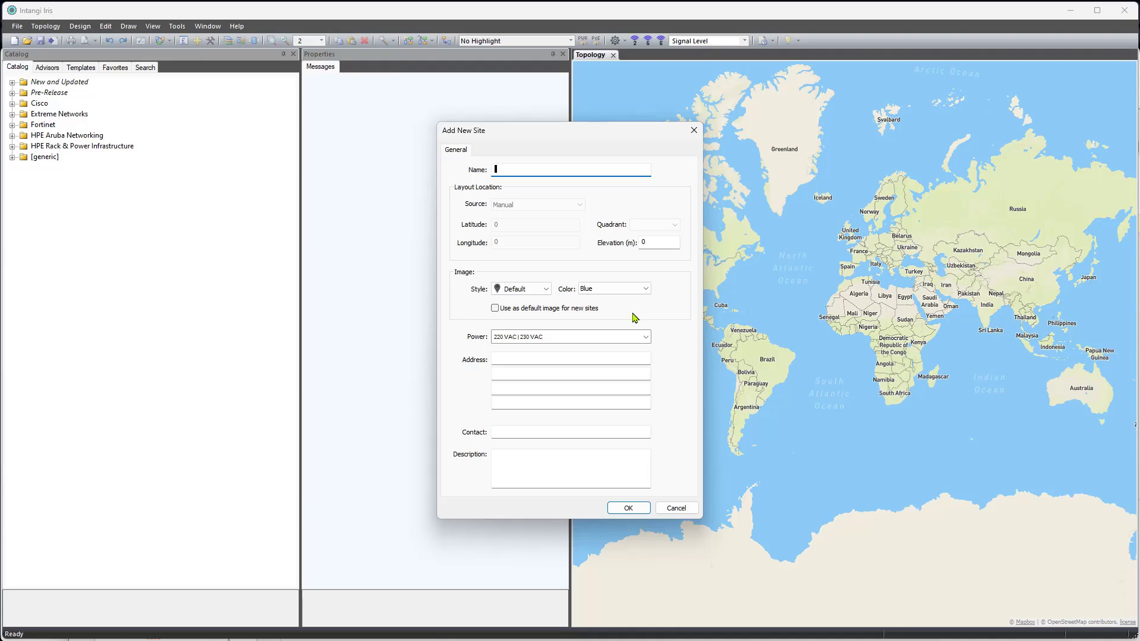
Step: Add a site named Site-1 at the United Kingdom, keeping 220 VAC and 230 VAC as its power
left_click(551, 337)
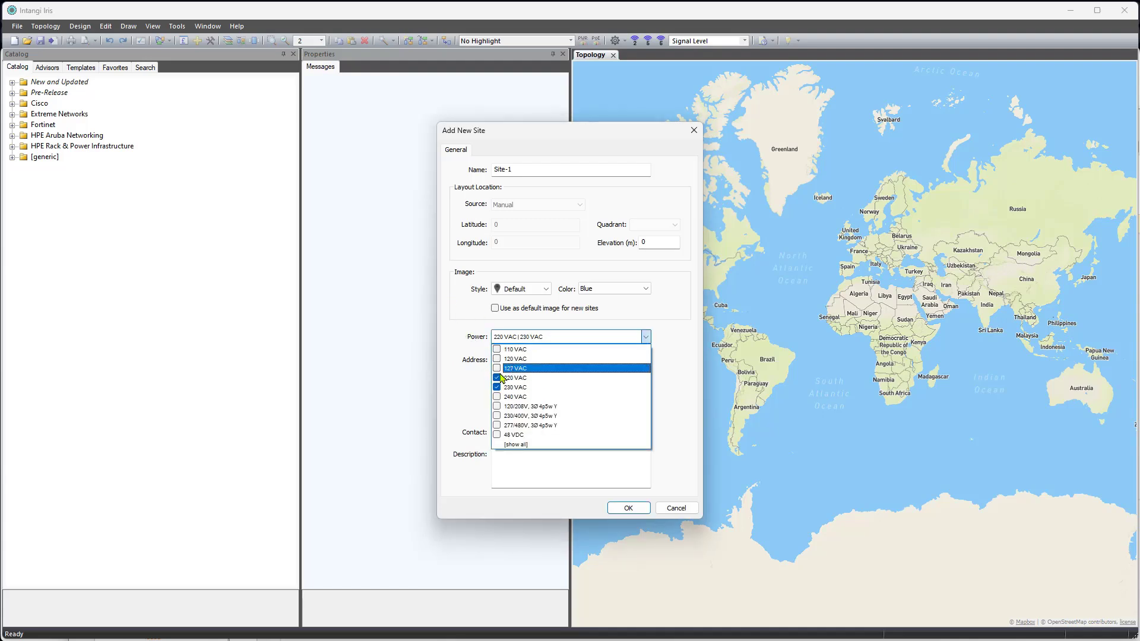
left_click(458, 343)
left_click(531, 357)
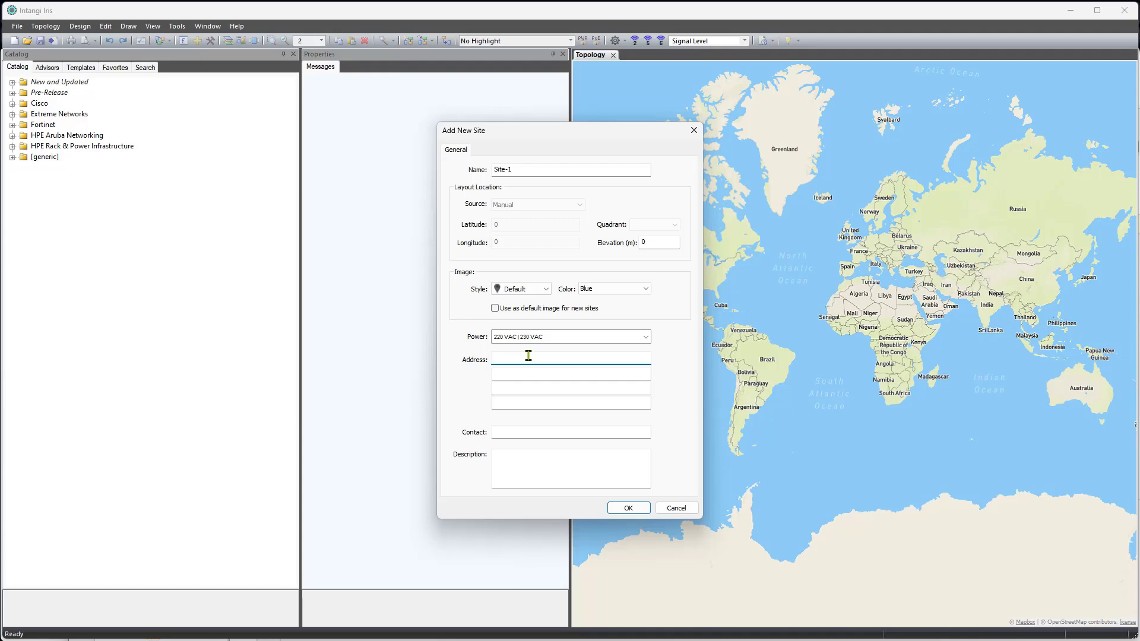
key("Return")
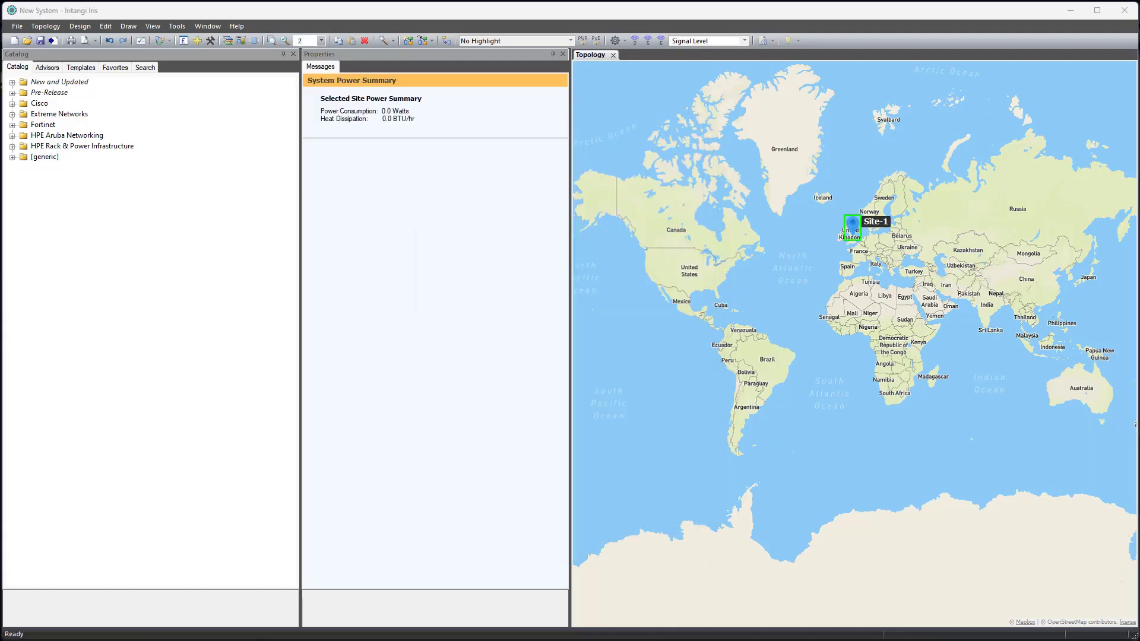
Step: View Site-1's empty design, return to the topology map and look at the option for adding another site
double_click(854, 230)
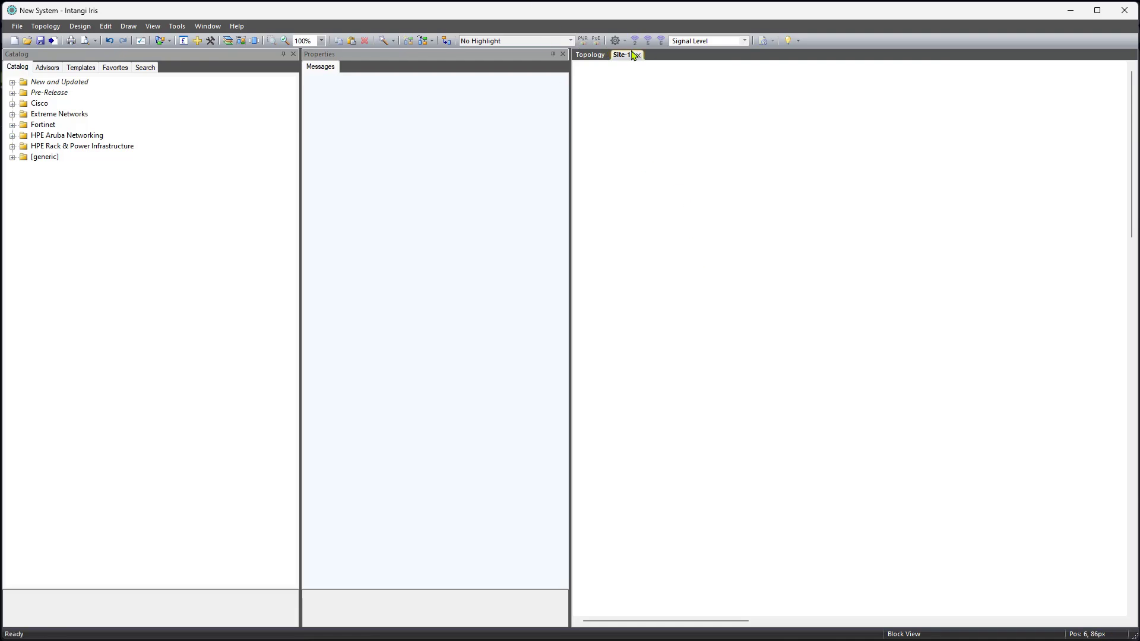
left_click(596, 58)
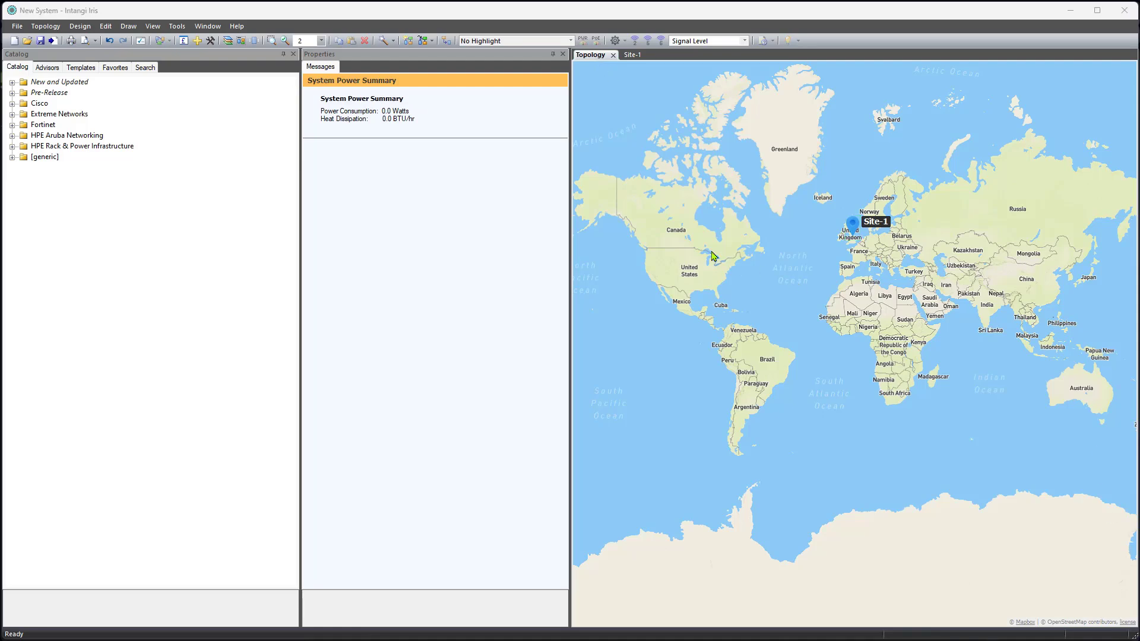
right_click(713, 256)
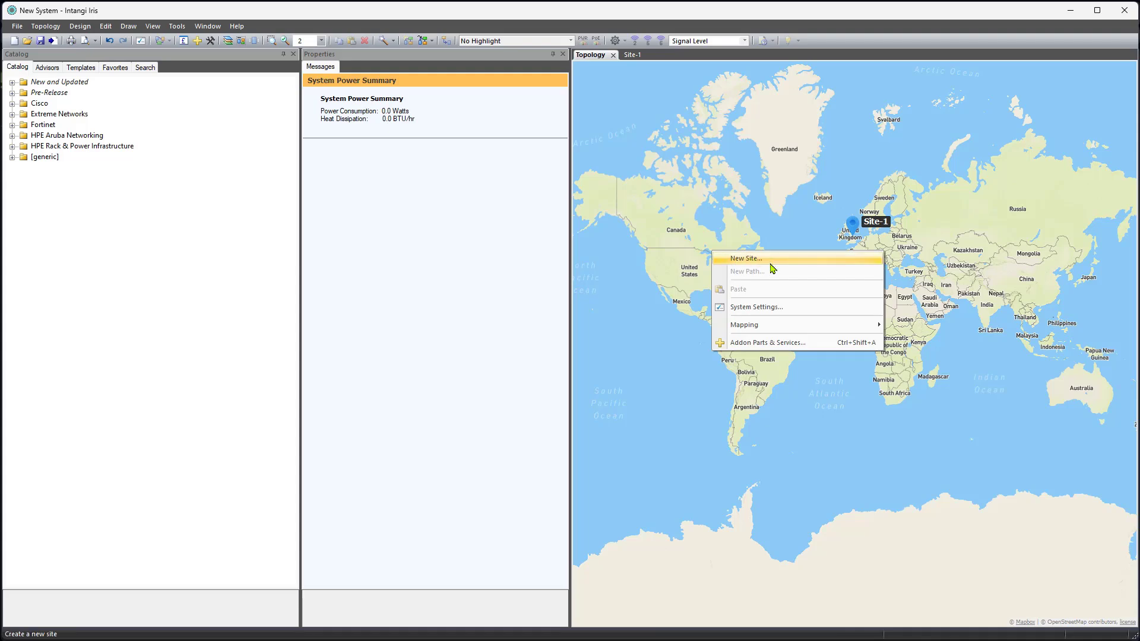
left_click(611, 262)
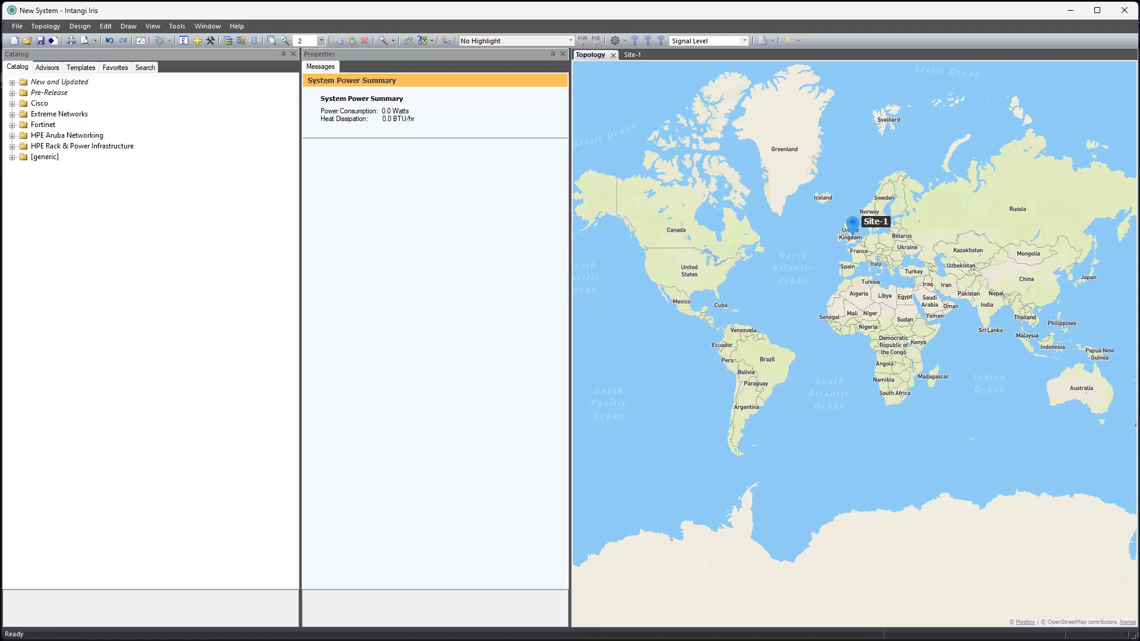
left_click(853, 225)
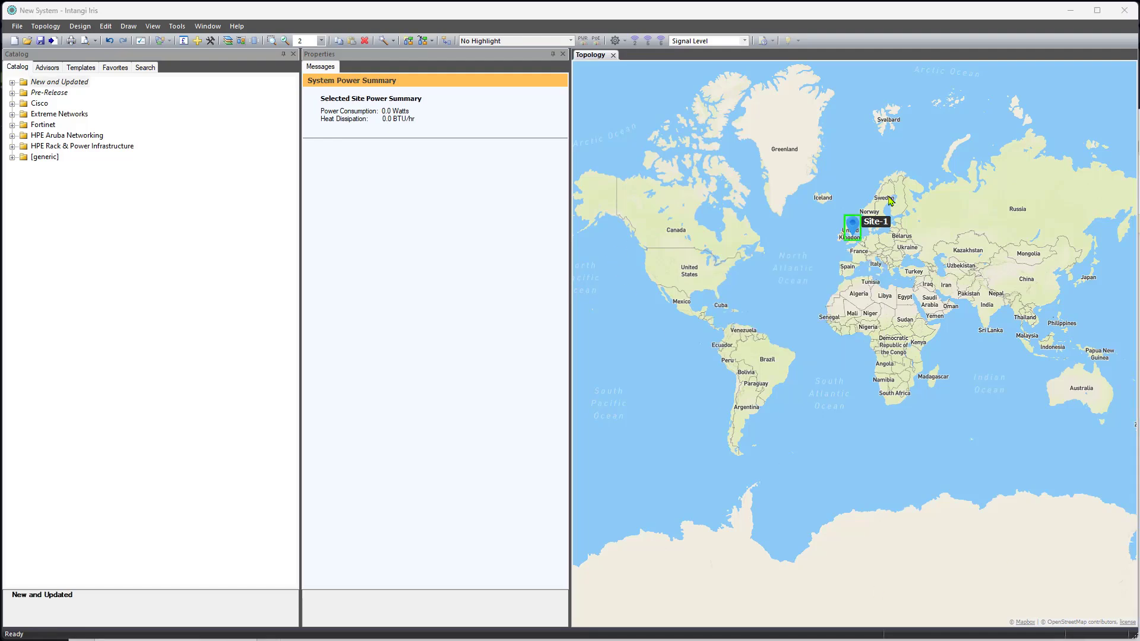
Step: Open Site-1 and add a 6300 Switch Series device from the HPE Aruba Networking AOS-CX switches to its layout
double_click(857, 230)
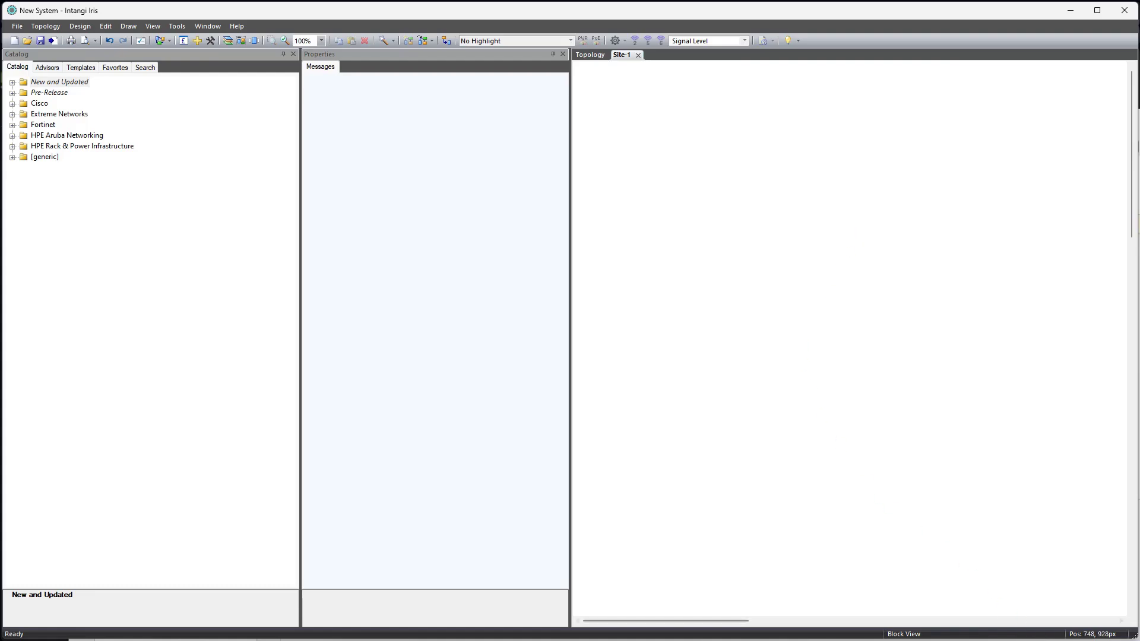
left_click(12, 136)
left_click(22, 147)
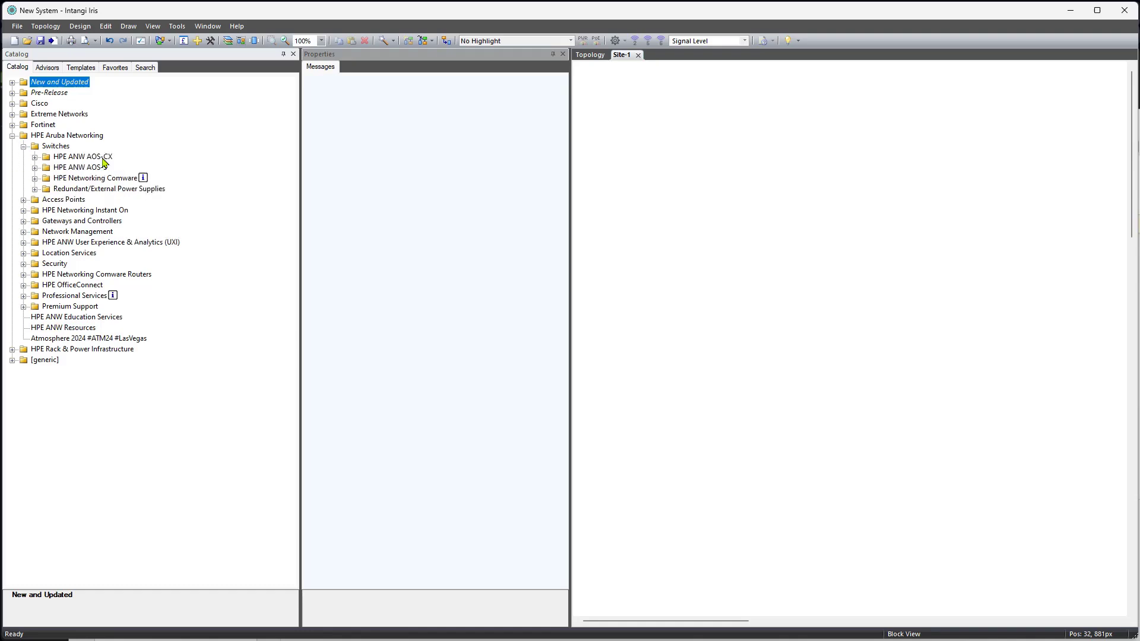
left_click(35, 158)
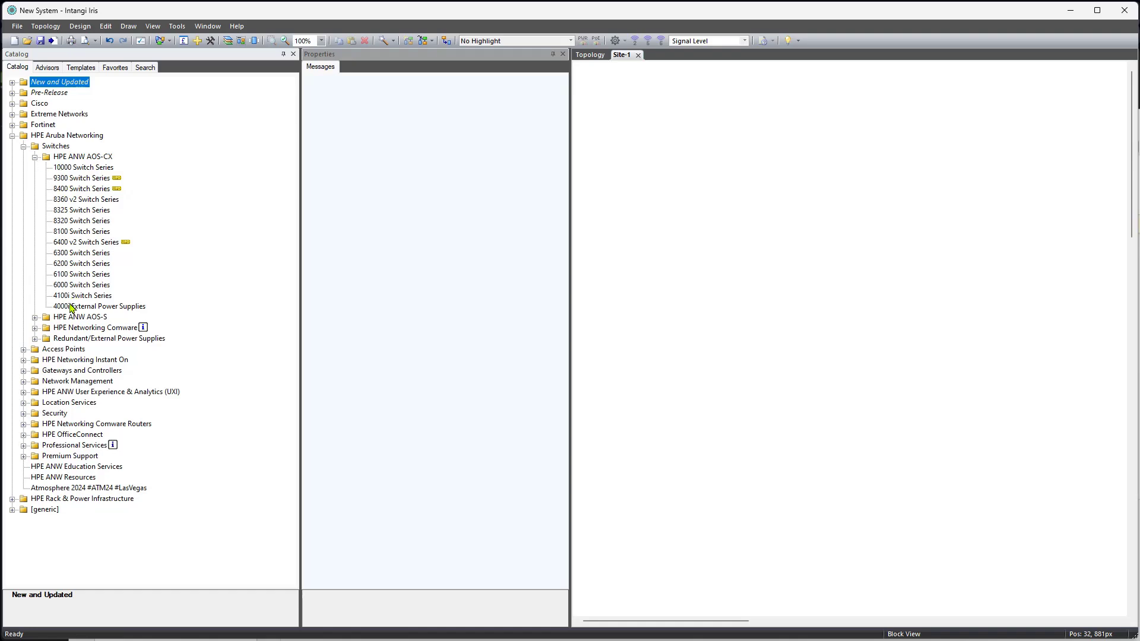
left_click(83, 253)
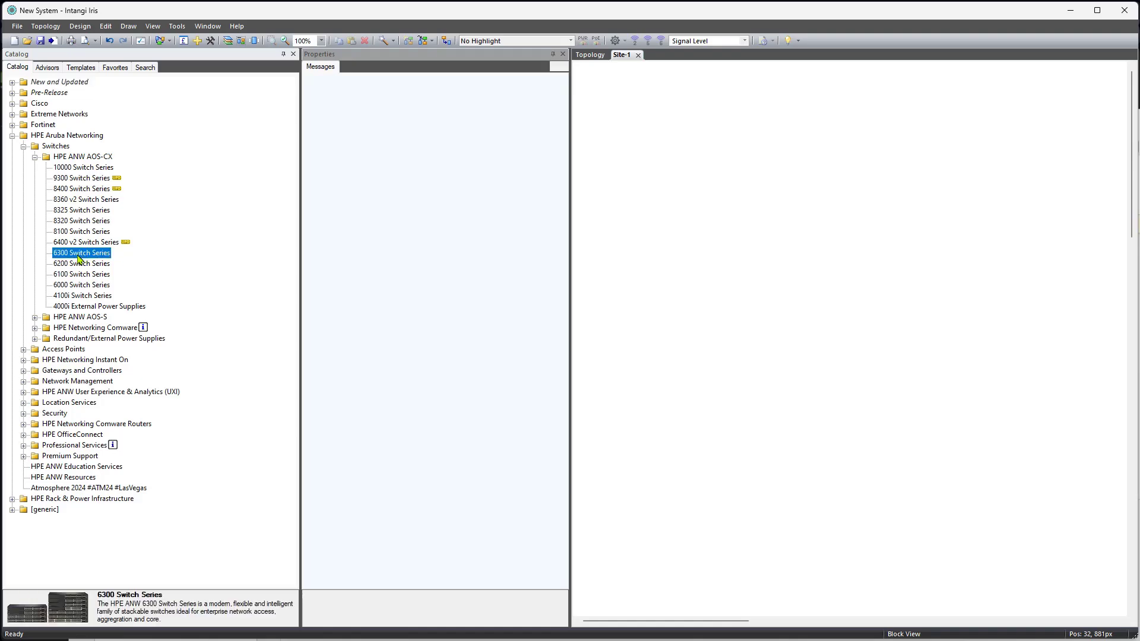
double_click(83, 255)
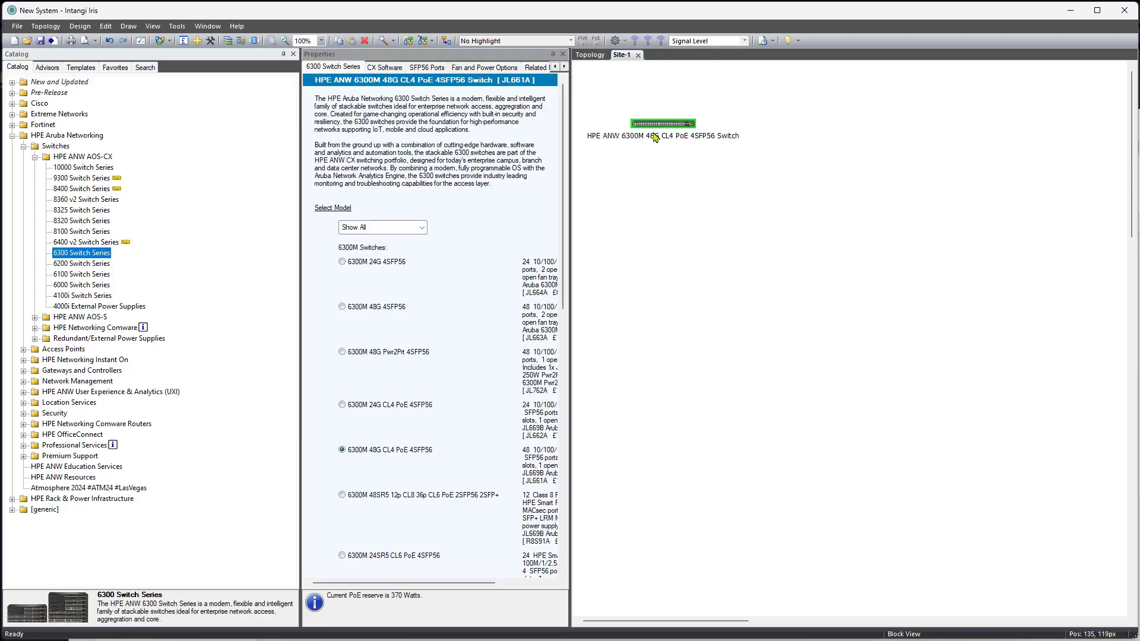
Step: Auto-hide the catalog and widen the switch's properties area so the full model descriptions fit
left_click(283, 54)
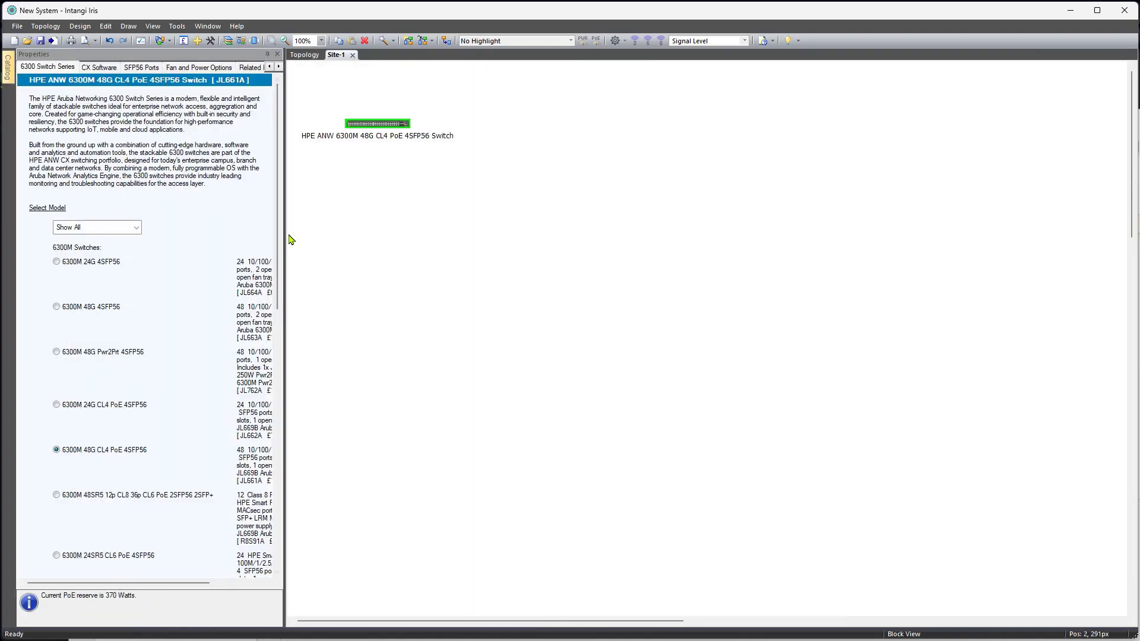
left_click_drag(286, 239, 439, 226)
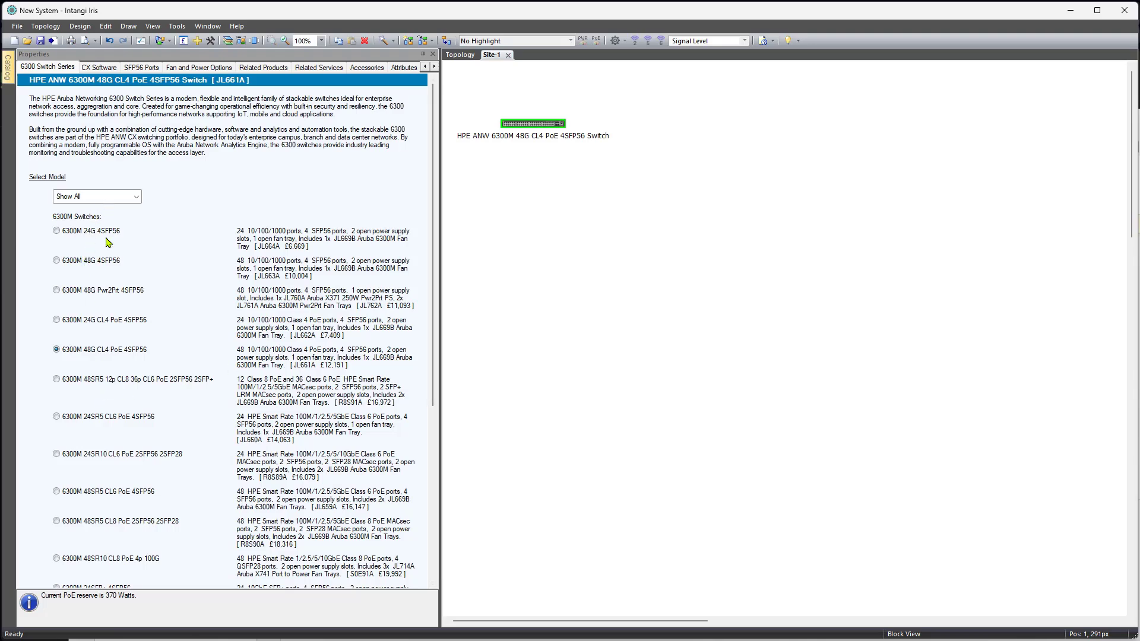
Step: Examine the switch's model list, CX software, SFP56 port, fan and power, and related product options, and the actions available for the placed switch
scroll(132, 416, "down", 5)
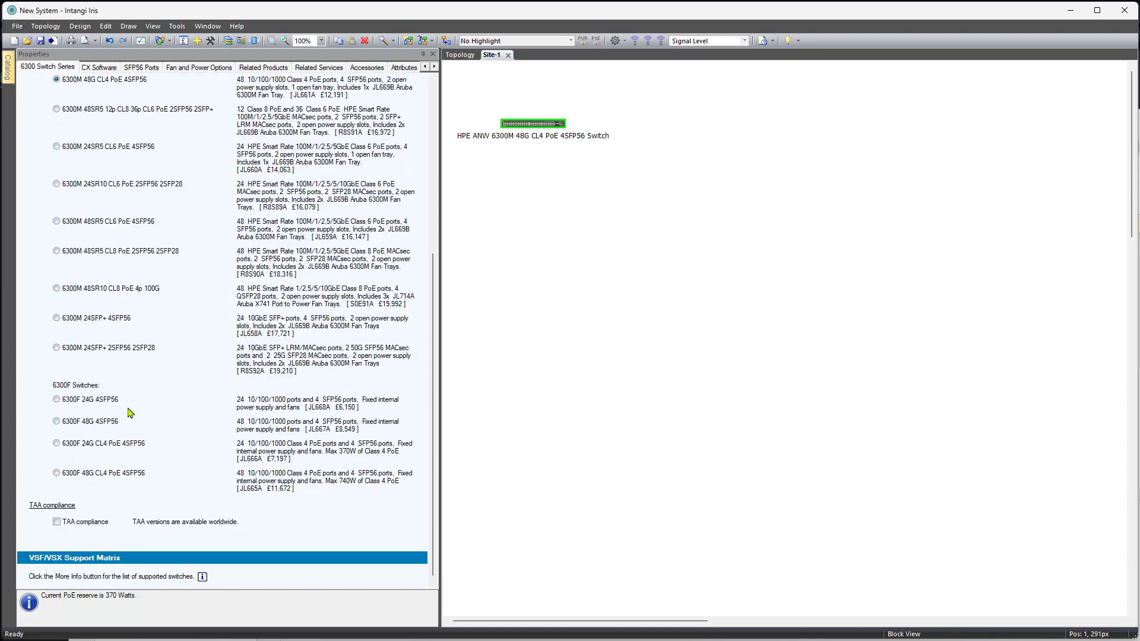
scroll(131, 413, "up", 4)
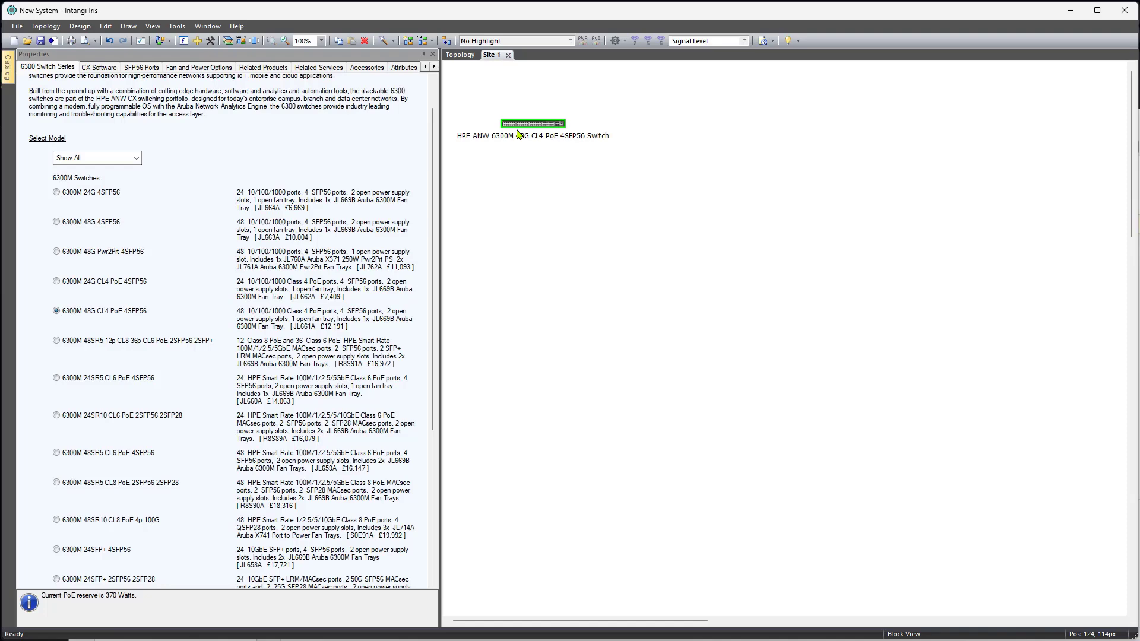
left_click(104, 67)
left_click(148, 72)
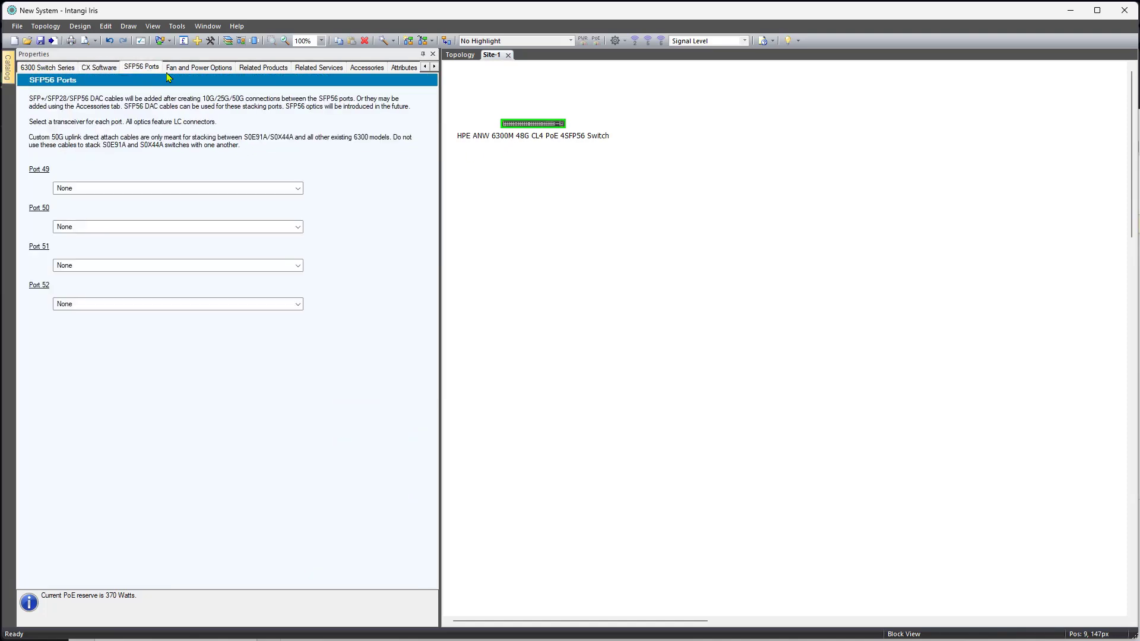
left_click(186, 69)
left_click(258, 70)
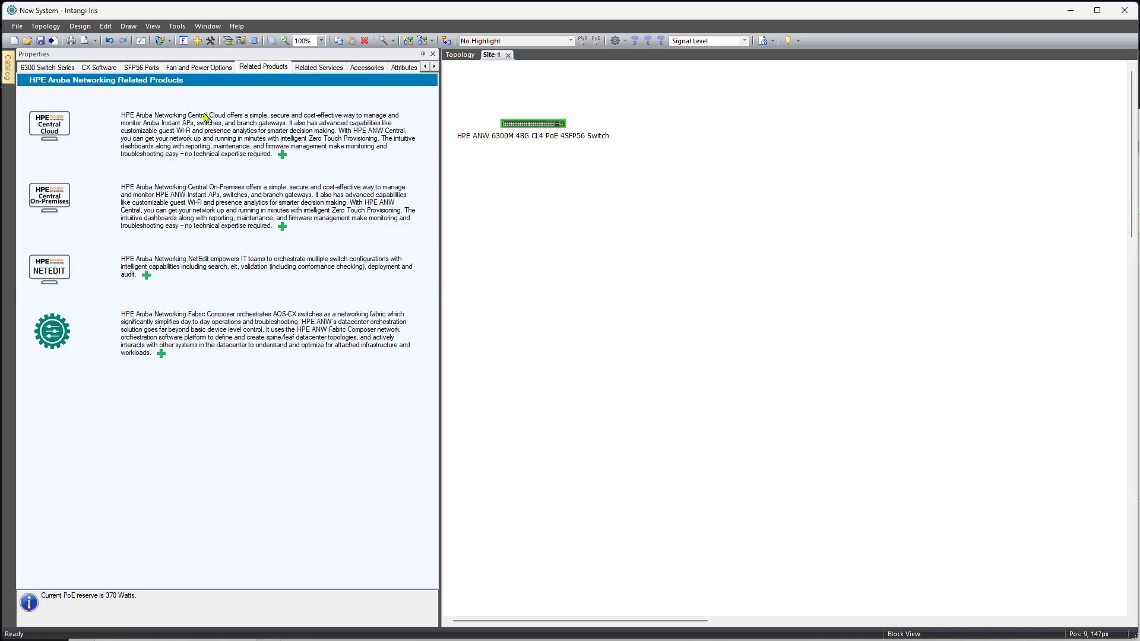
left_click(45, 69)
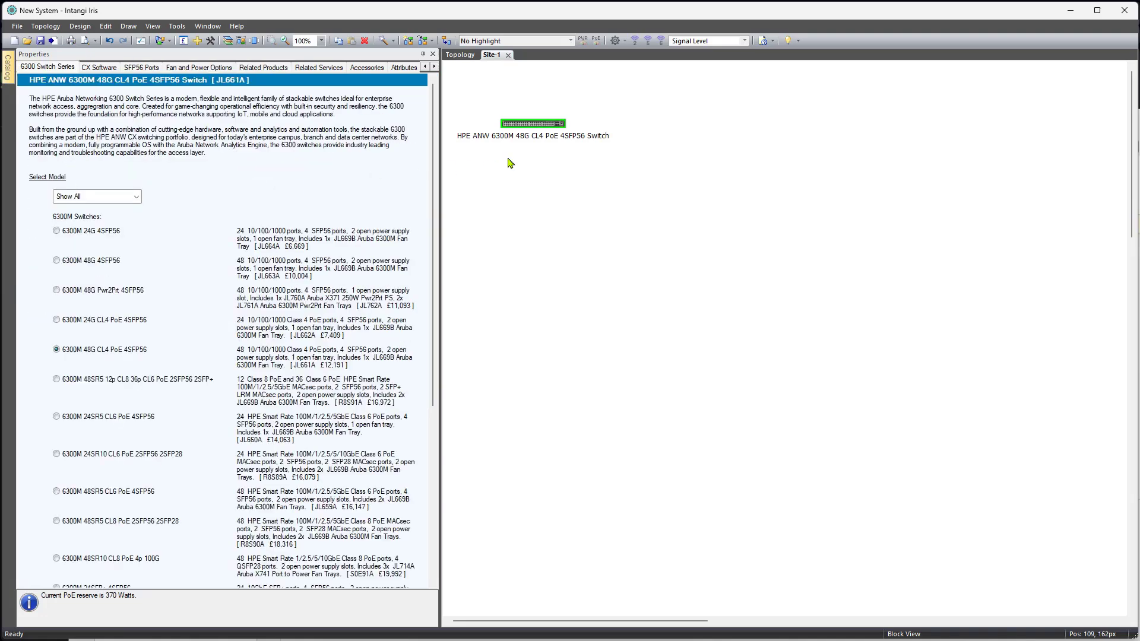
right_click(532, 128)
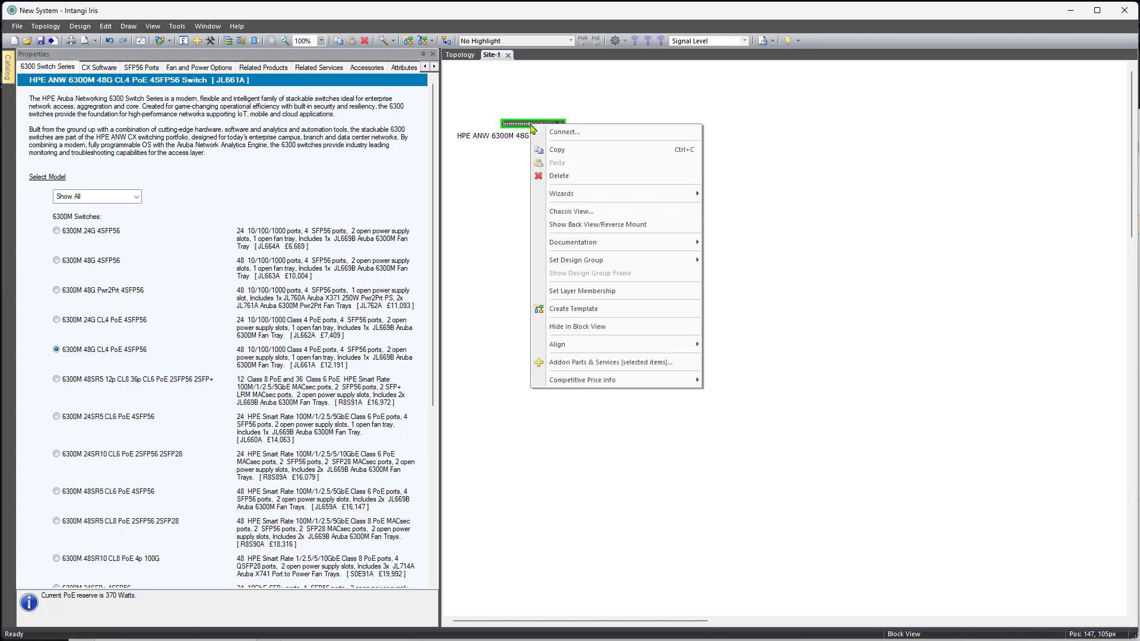
left_click(511, 208)
left_click(516, 138)
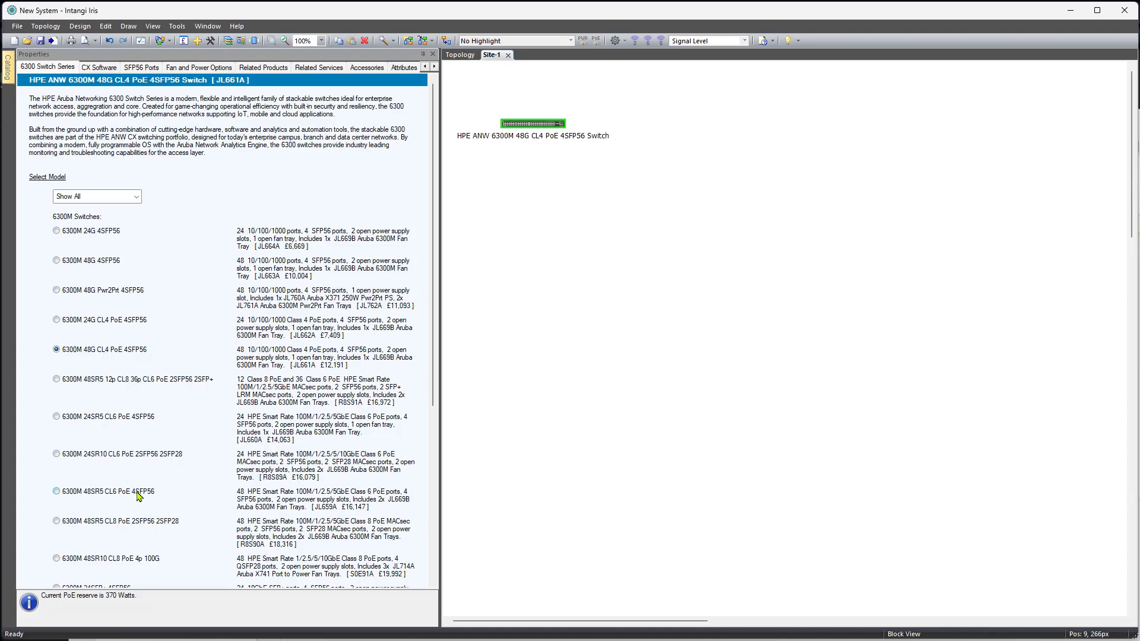
Step: Change the placed switch's model to 6300M 48SR5 CL6 PoE 4SFP56
scroll(135, 499, "down", 1)
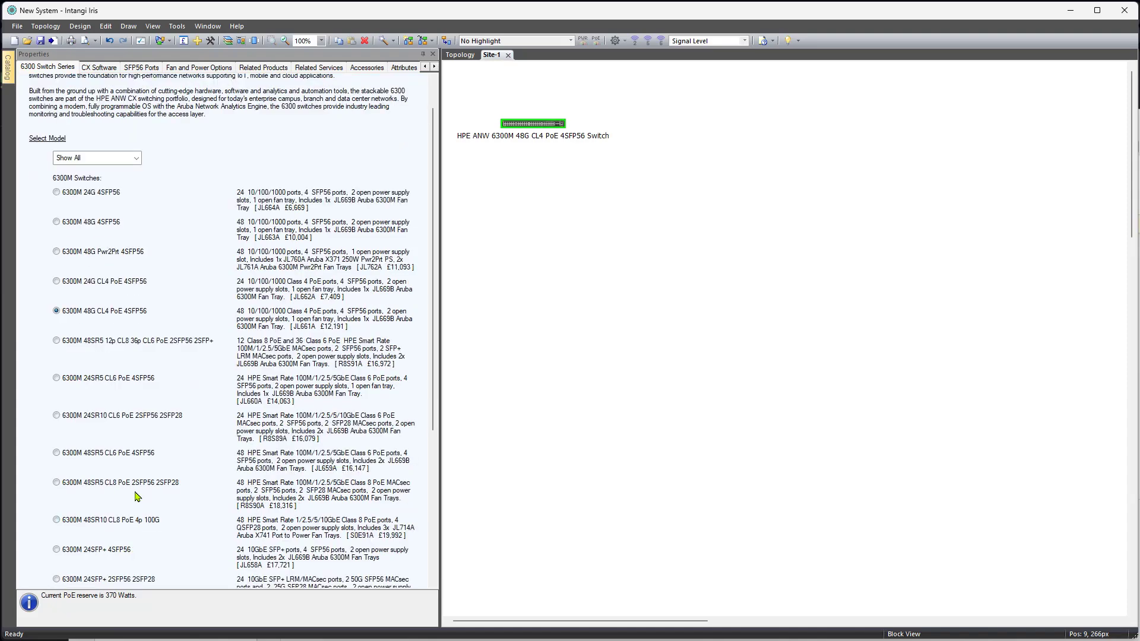
left_click(125, 458)
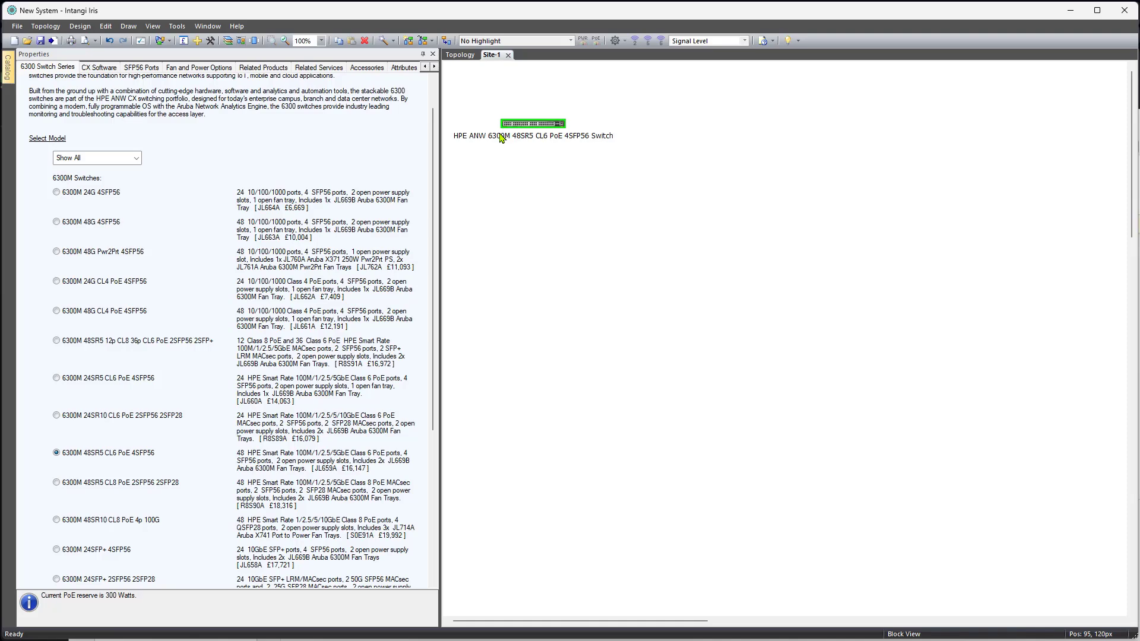
Step: Examine the switch's CX Advanced Feature Pack subscription and the transceivers offered for SFP56 port 49
left_click(105, 69)
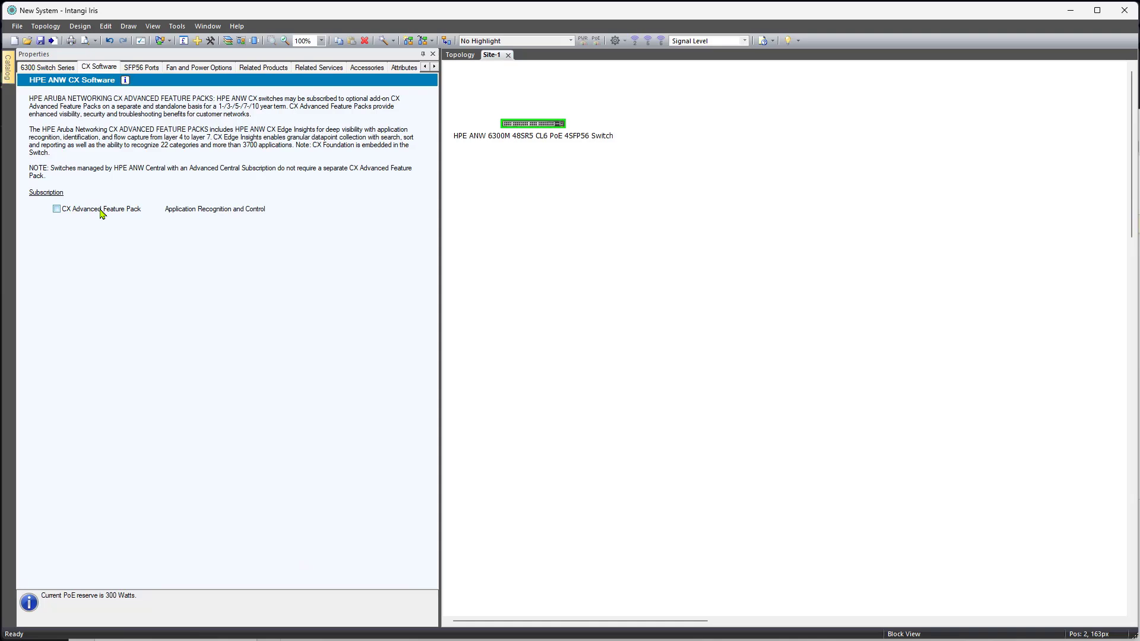
left_click(151, 72)
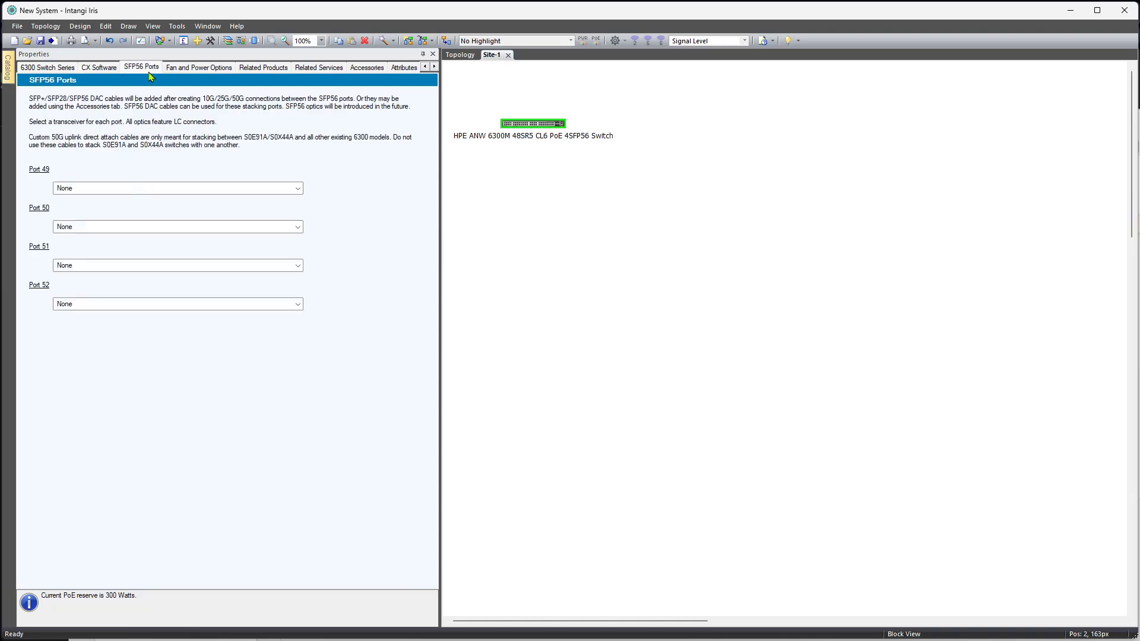
left_click(188, 189)
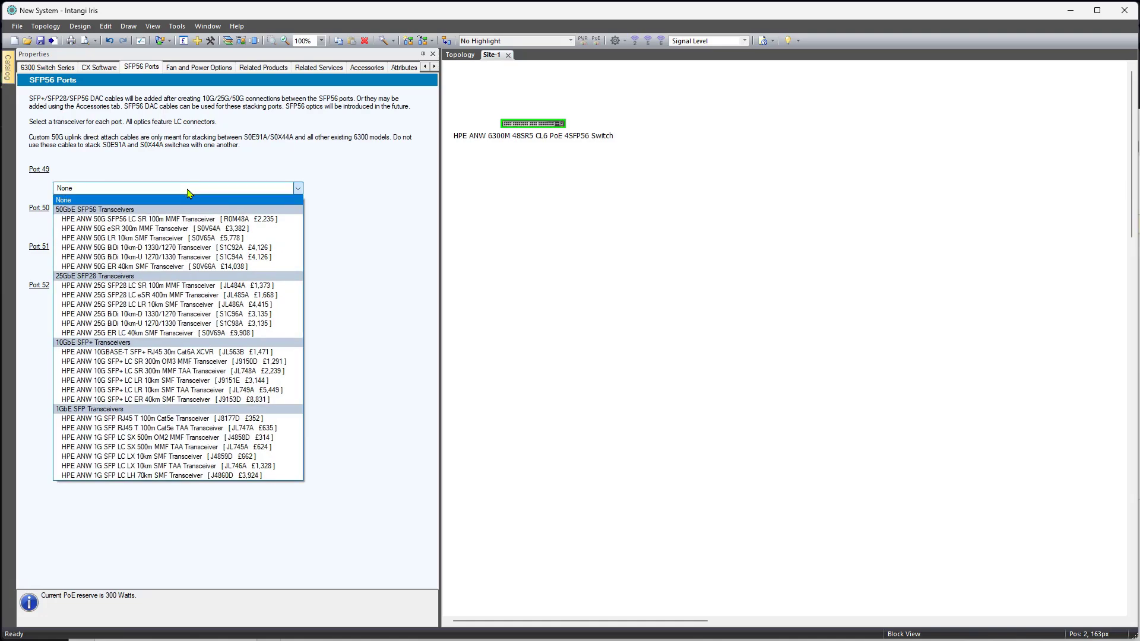
left_click(189, 192)
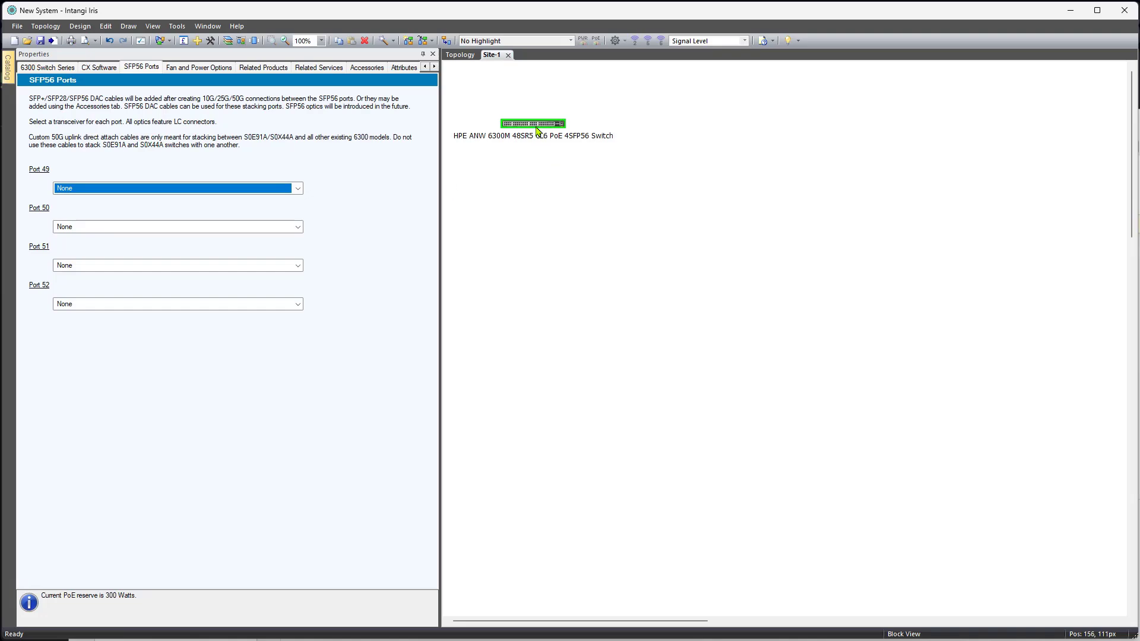
Step: Move the switch slightly down and to the right in Site-1's layout and look through port 49's transceivers again, leaving it at None
left_click_drag(537, 131, 601, 150)
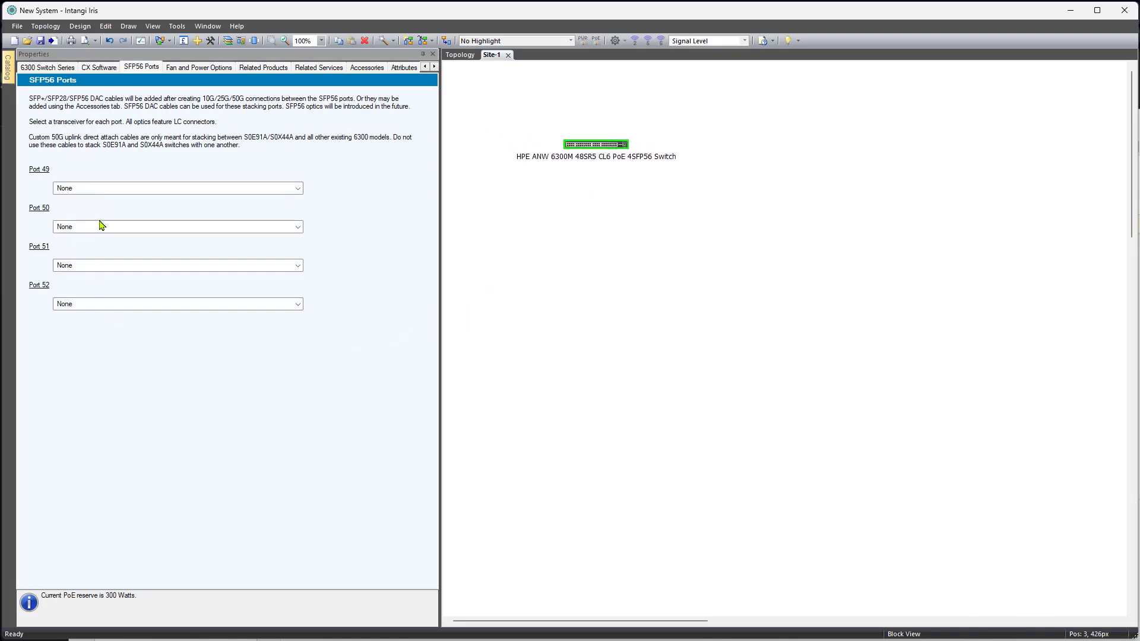
left_click(129, 192)
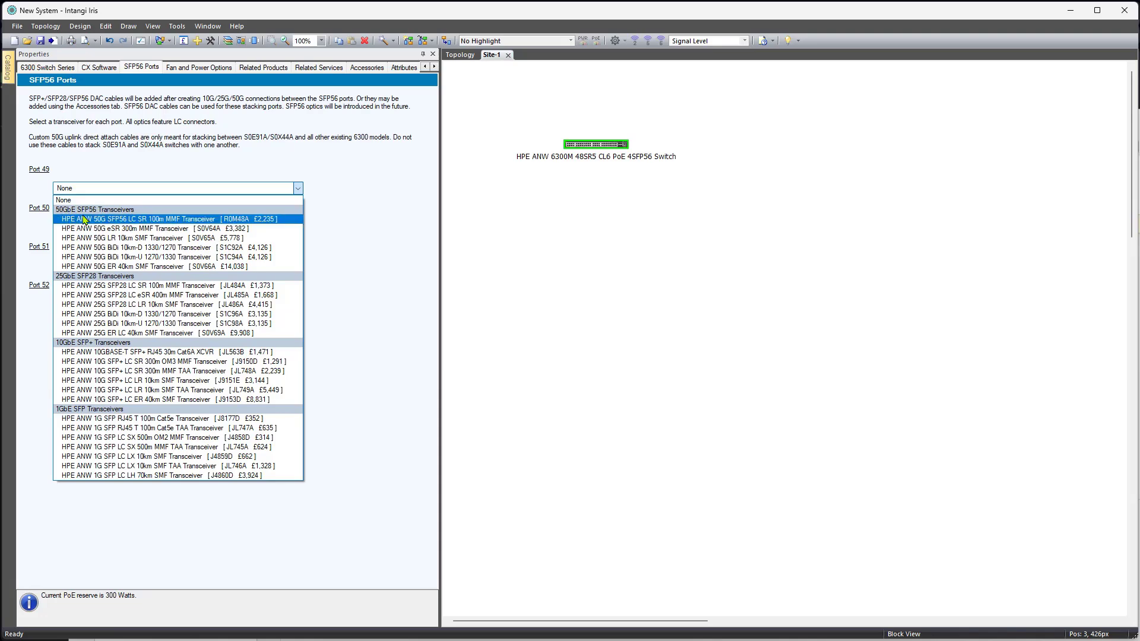
left_click(336, 217)
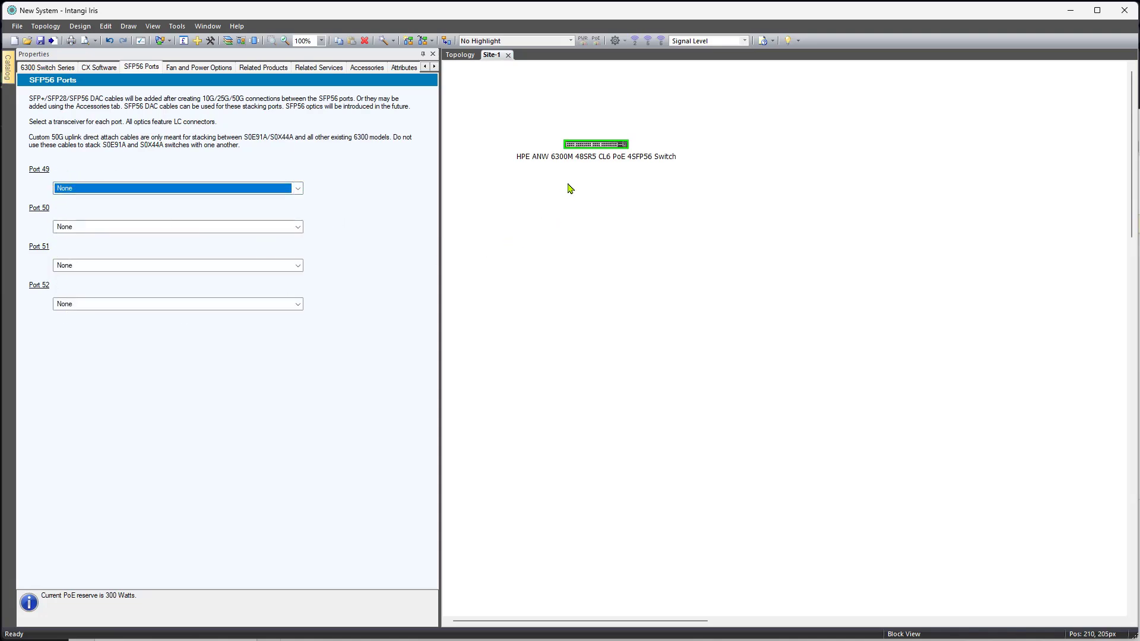
Step: Open the switch's HPE ANW 6300 Series 3D View documentation and play its Fan Remove and Fan Replace animations
right_click(598, 148)
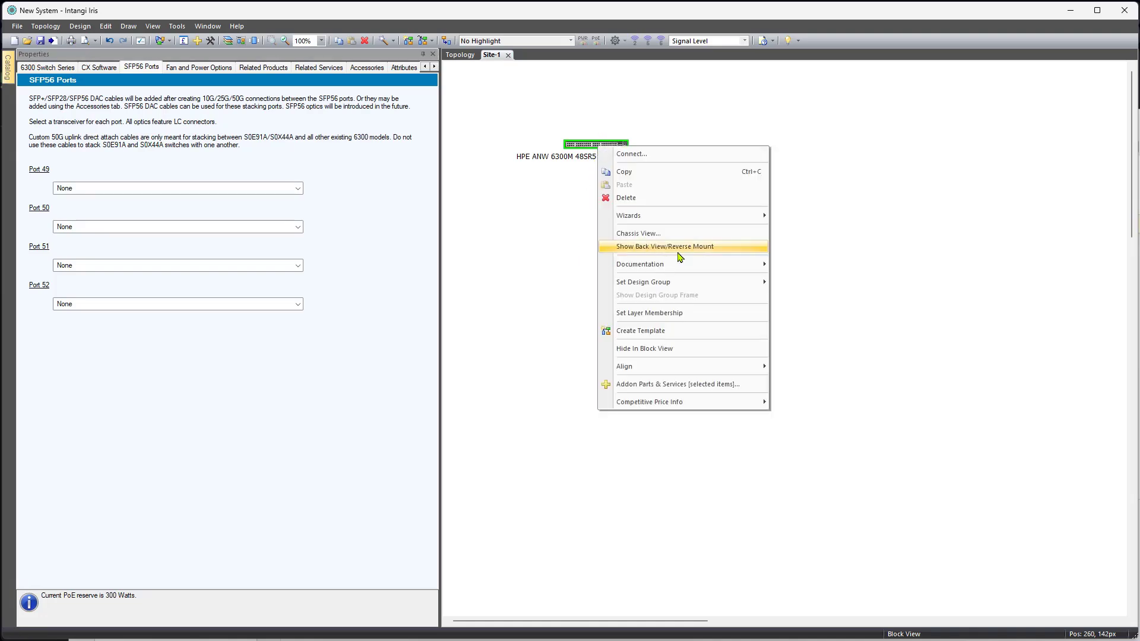
mouse_move(707, 264)
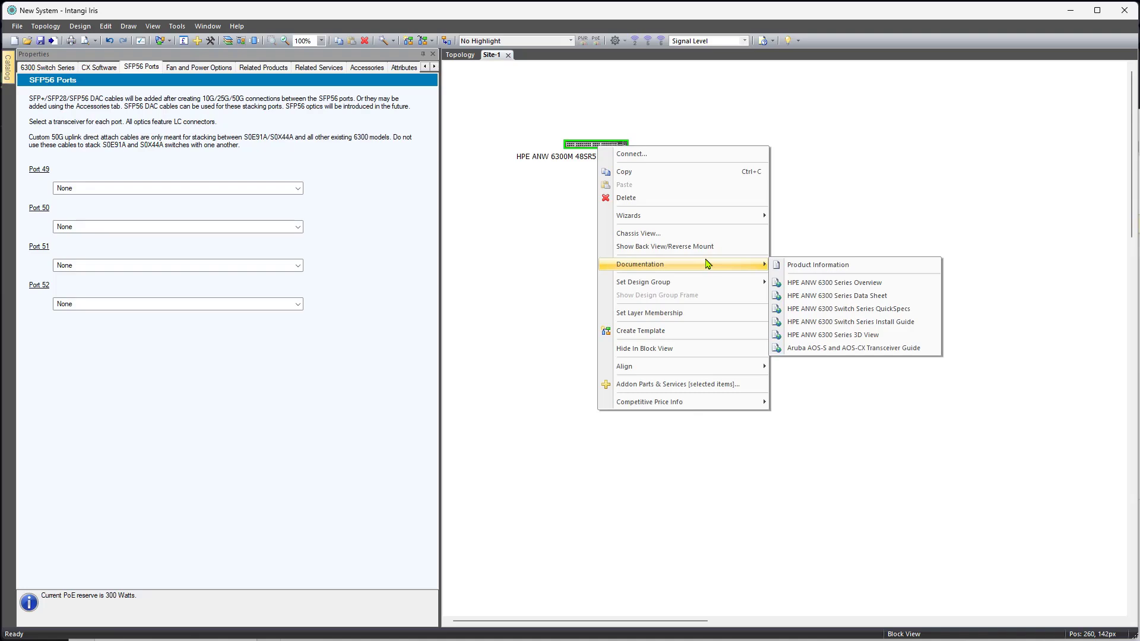
left_click(878, 336)
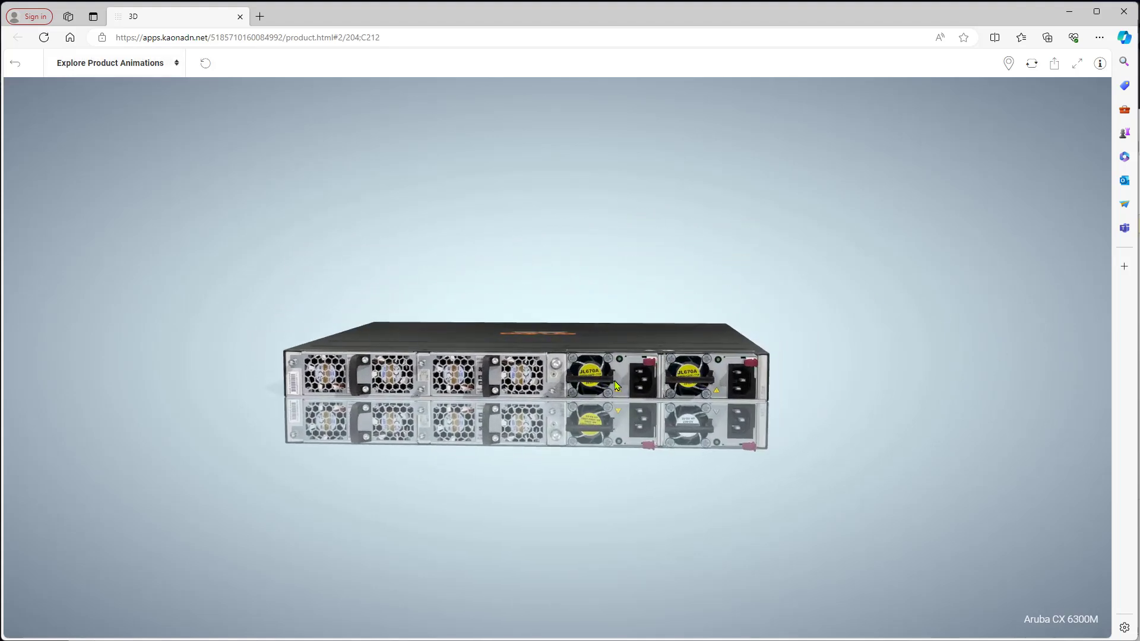
left_click(169, 65)
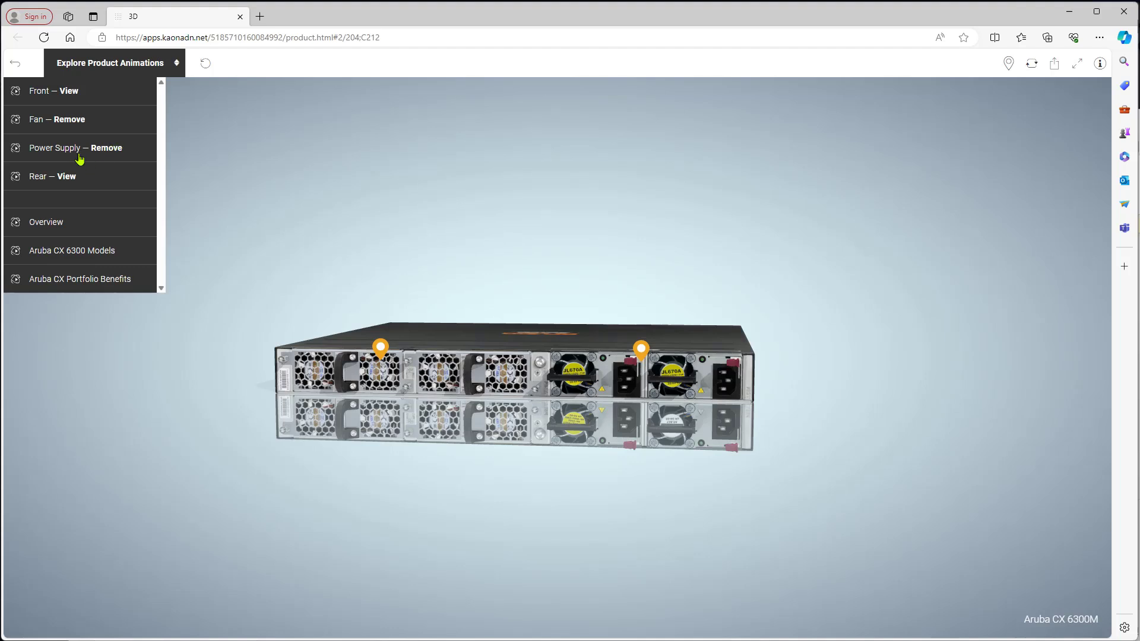
left_click(76, 121)
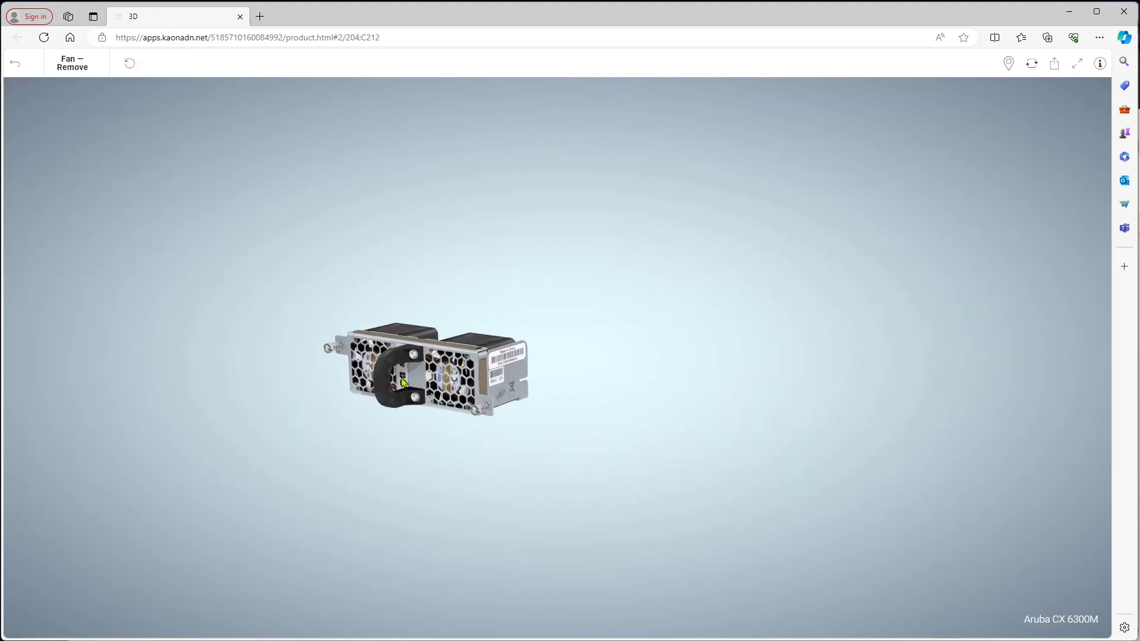
left_click(102, 67)
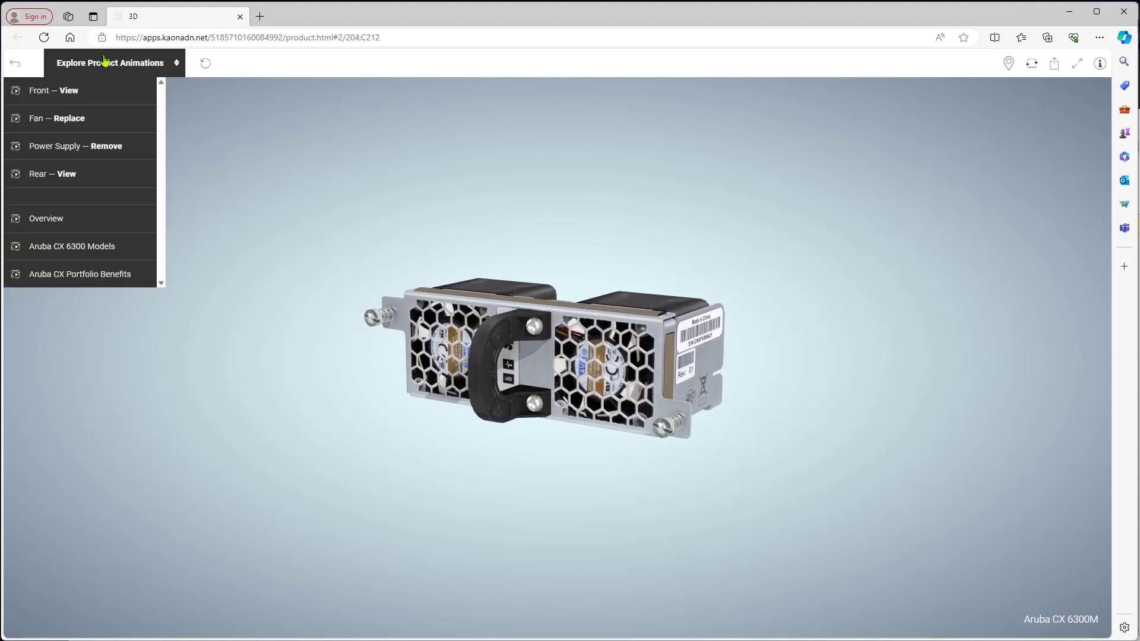
left_click(100, 119)
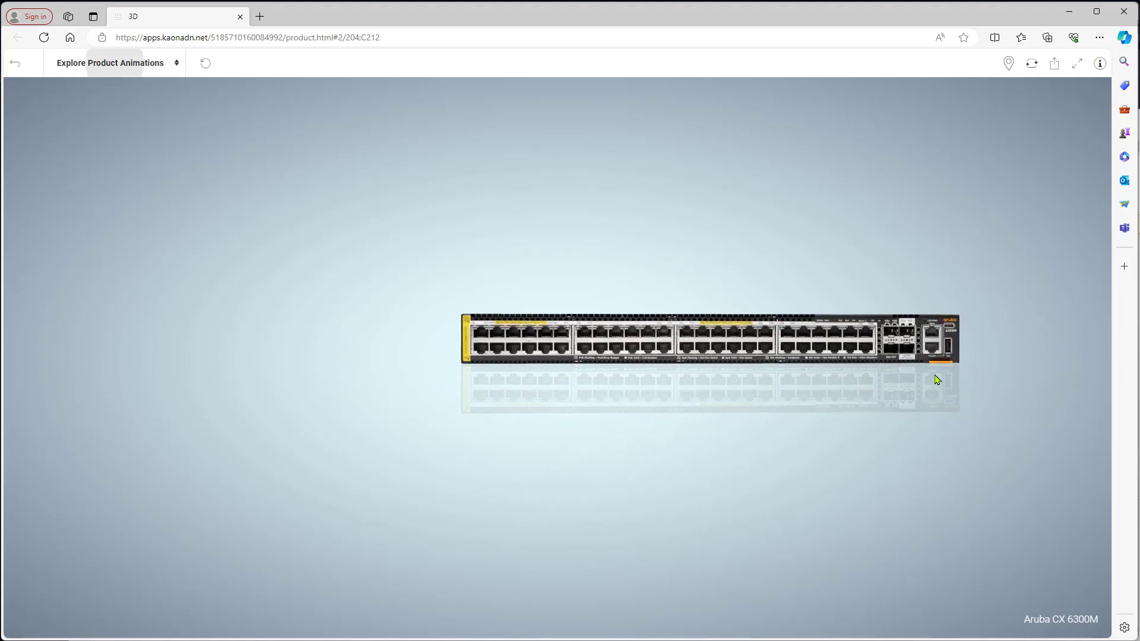
Step: Read the switching ASICs and AOS-CX hotspots on the 3D model's front and close the browser to return to Intangi Iris
left_click(566, 309)
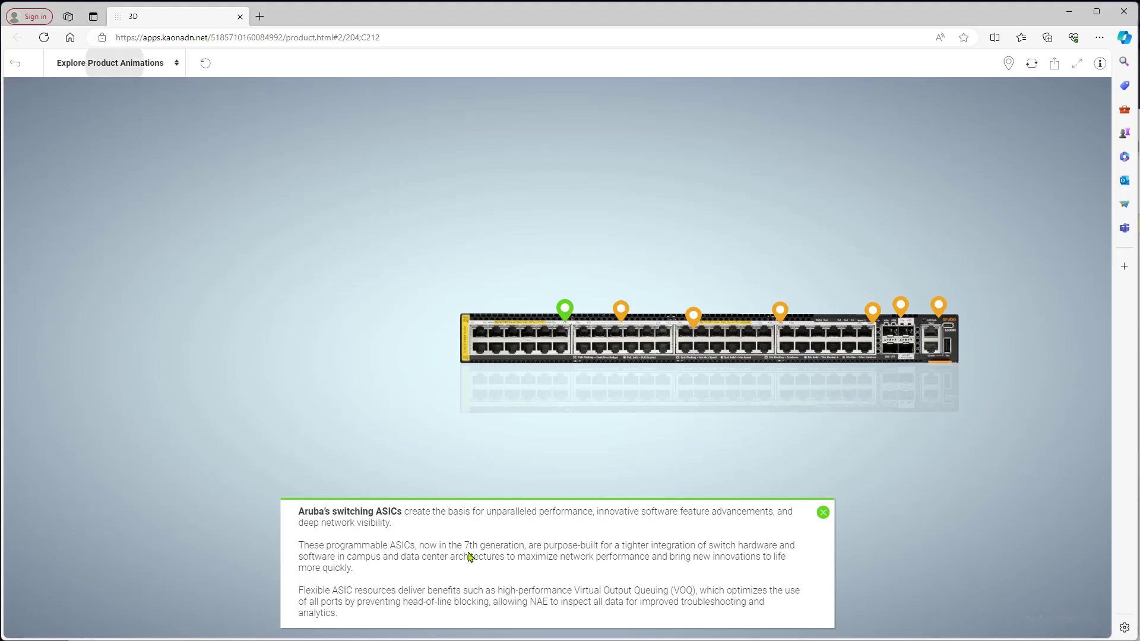
left_click(621, 309)
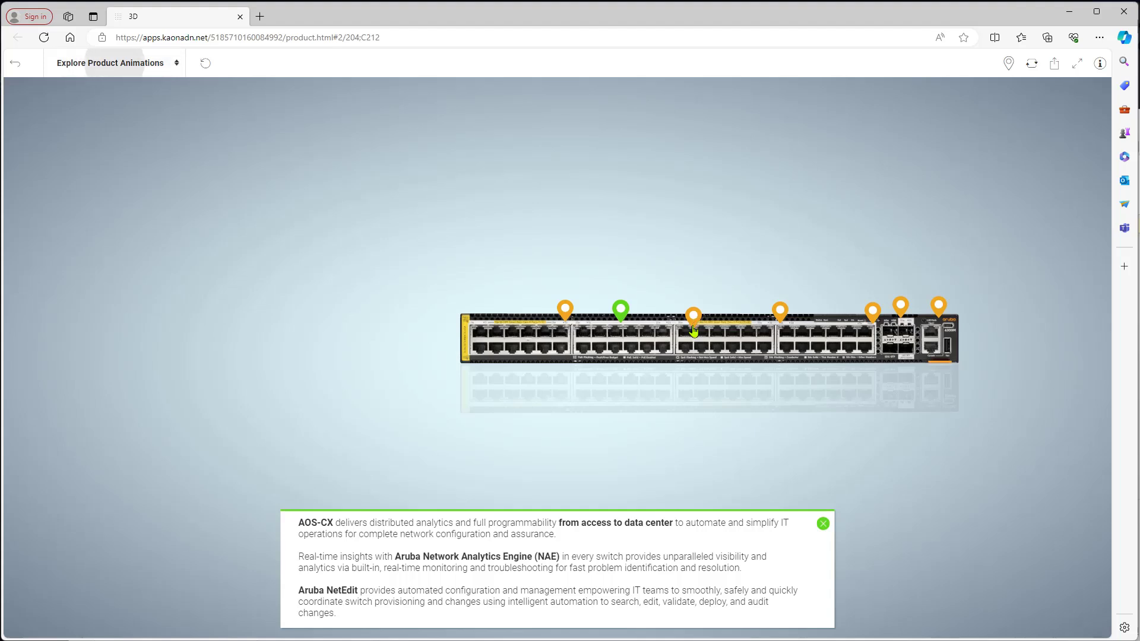
left_click(1119, 19)
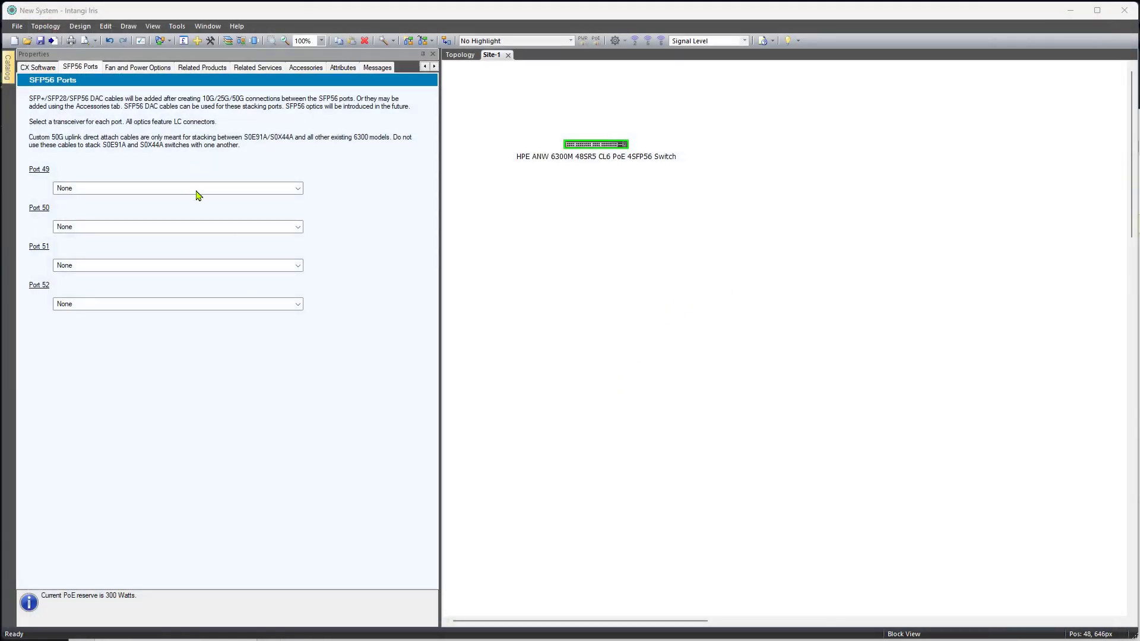
Step: Fit SFP56 port 51 with the HPE ANW 50G eSR 300m MMF Transceiver and check the switch's component list
left_click(158, 266)
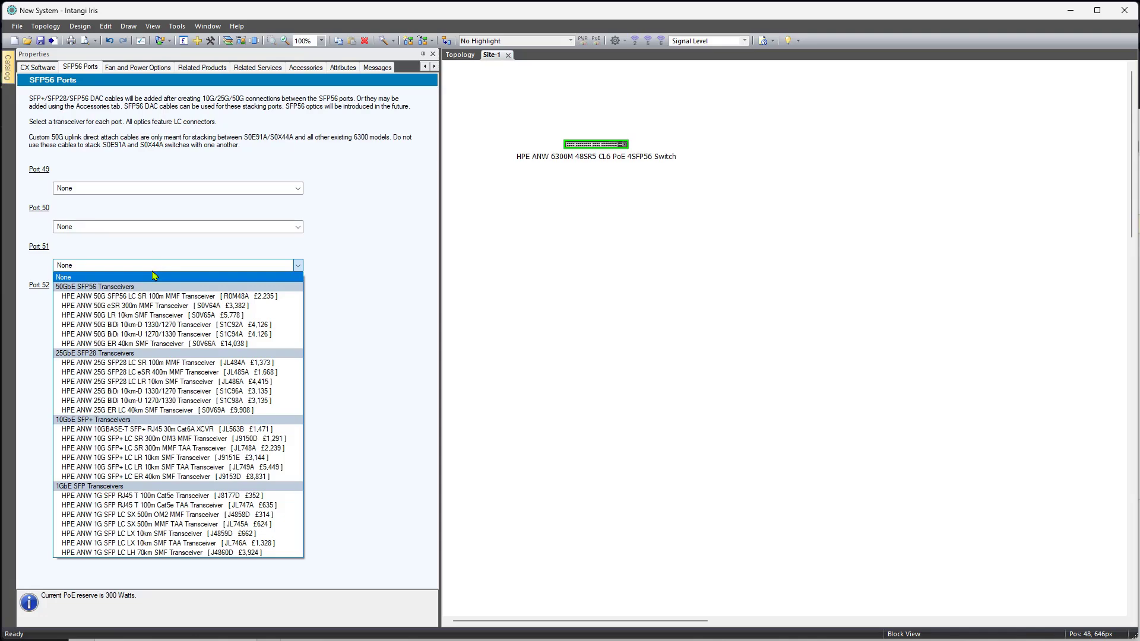
left_click(153, 307)
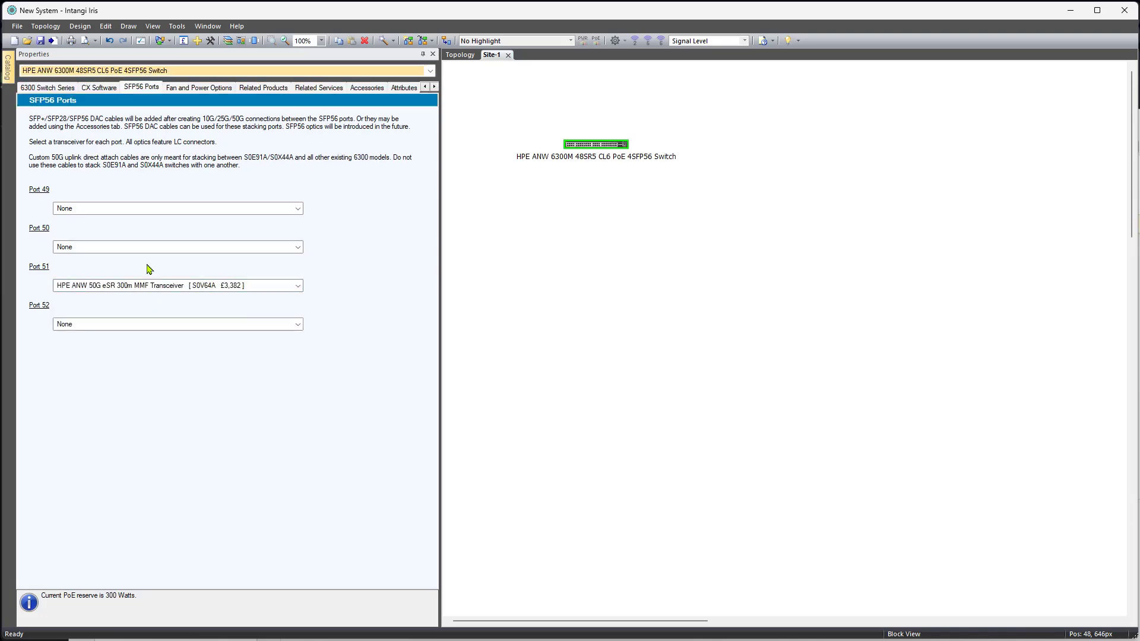
left_click(225, 73)
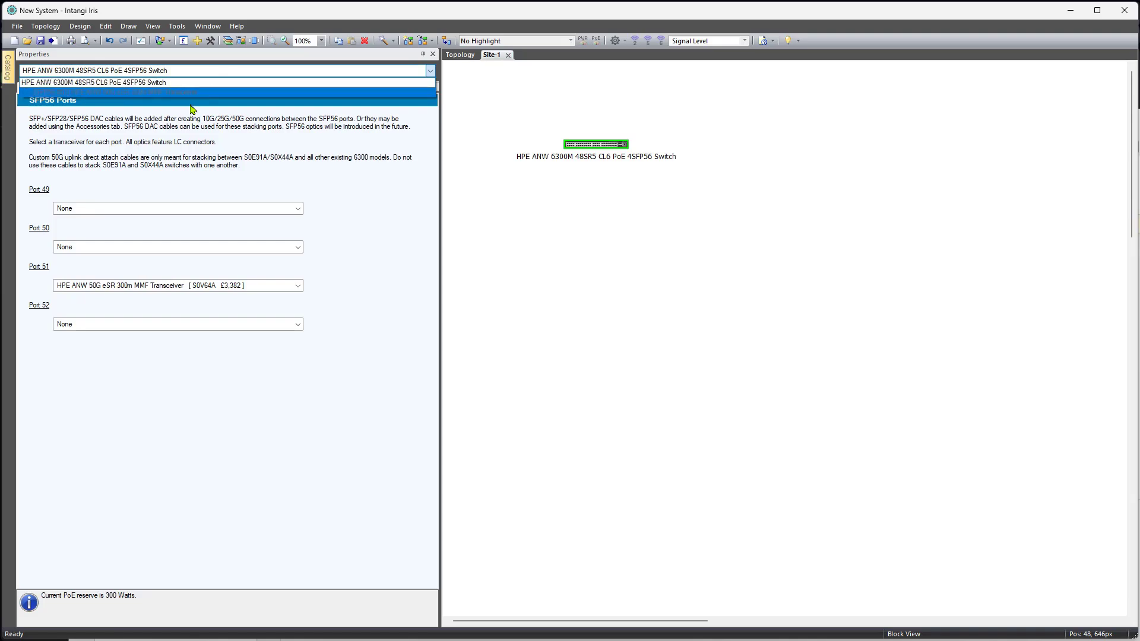
left_click(202, 75)
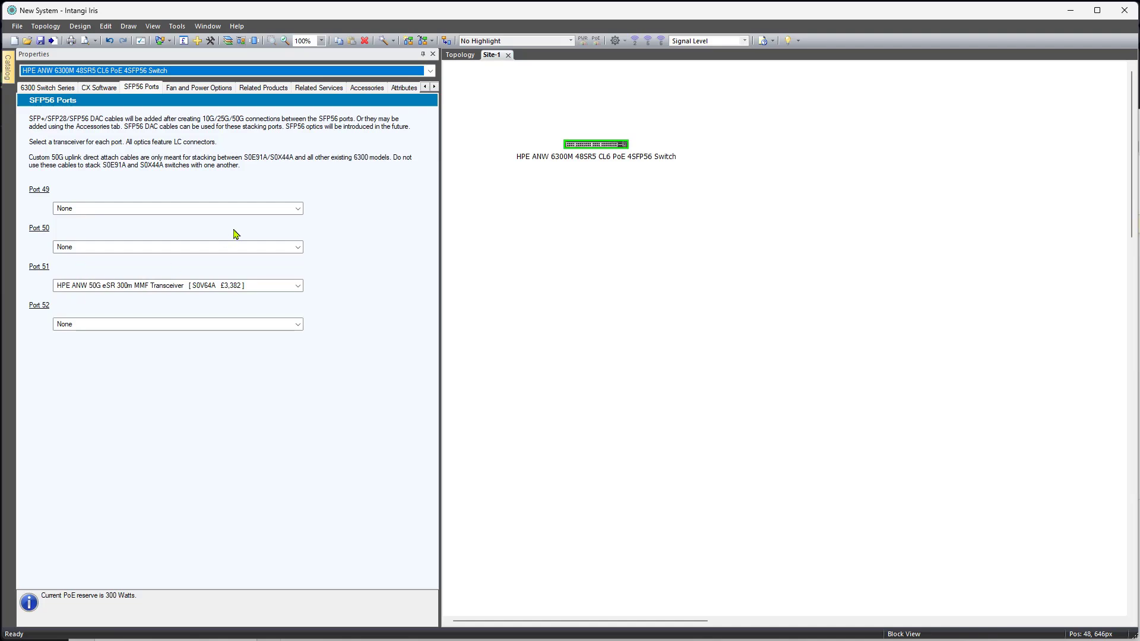
Step: Add the HPE ANW 25G SFP28 to SFP28 0.65m DAC Cable accessory to the switch with a quantity of 2
left_click(368, 89)
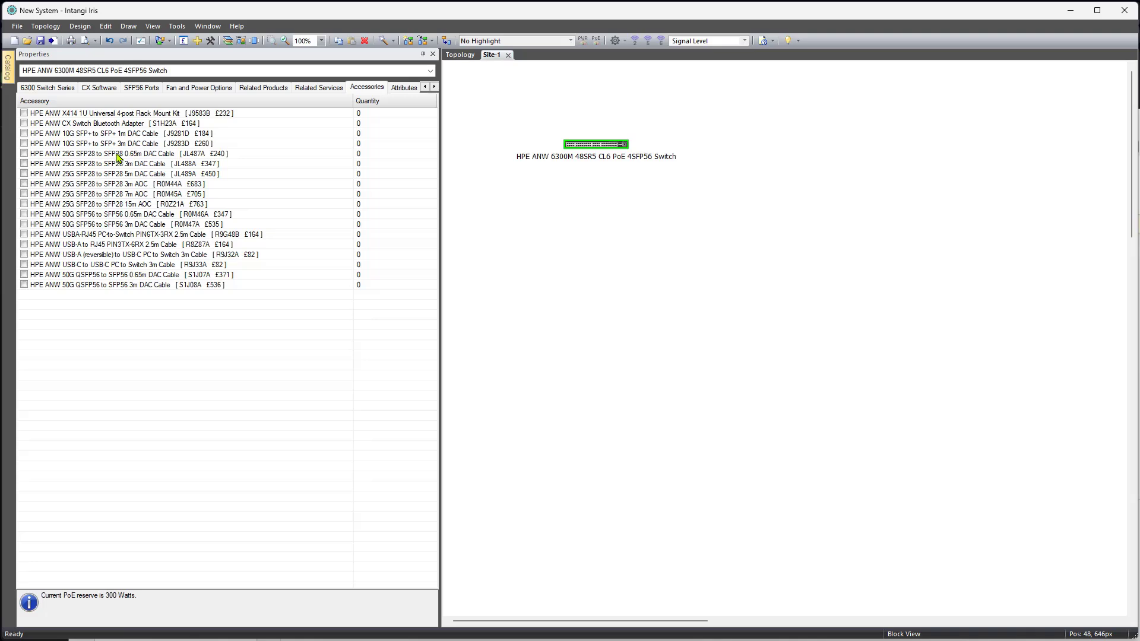
left_click(25, 153)
key("BackSpace")
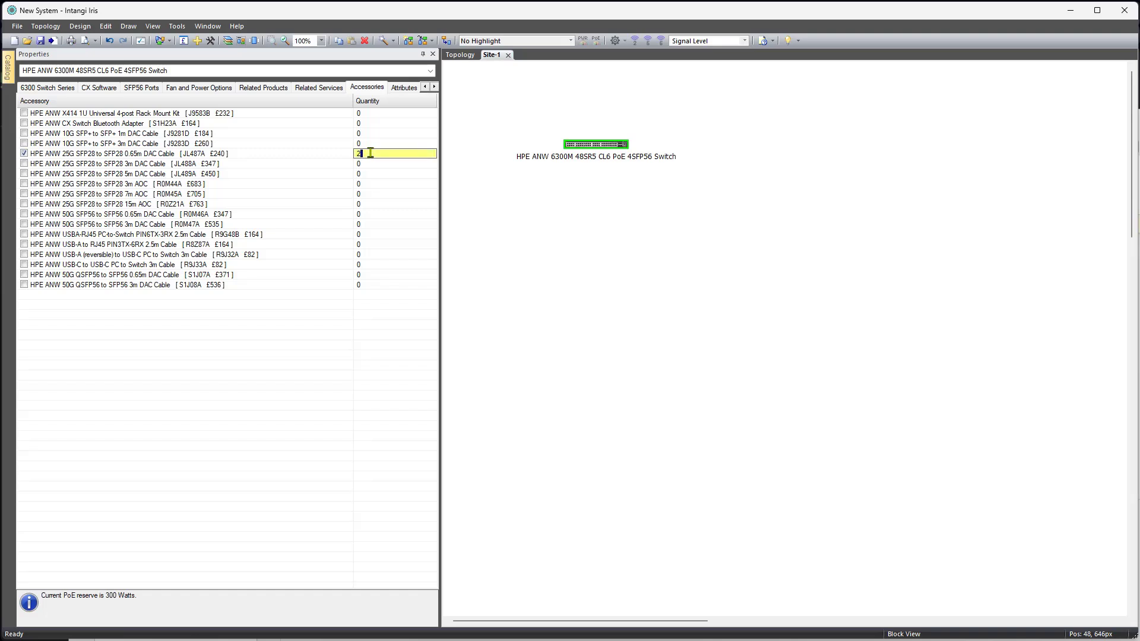
left_click(683, 362)
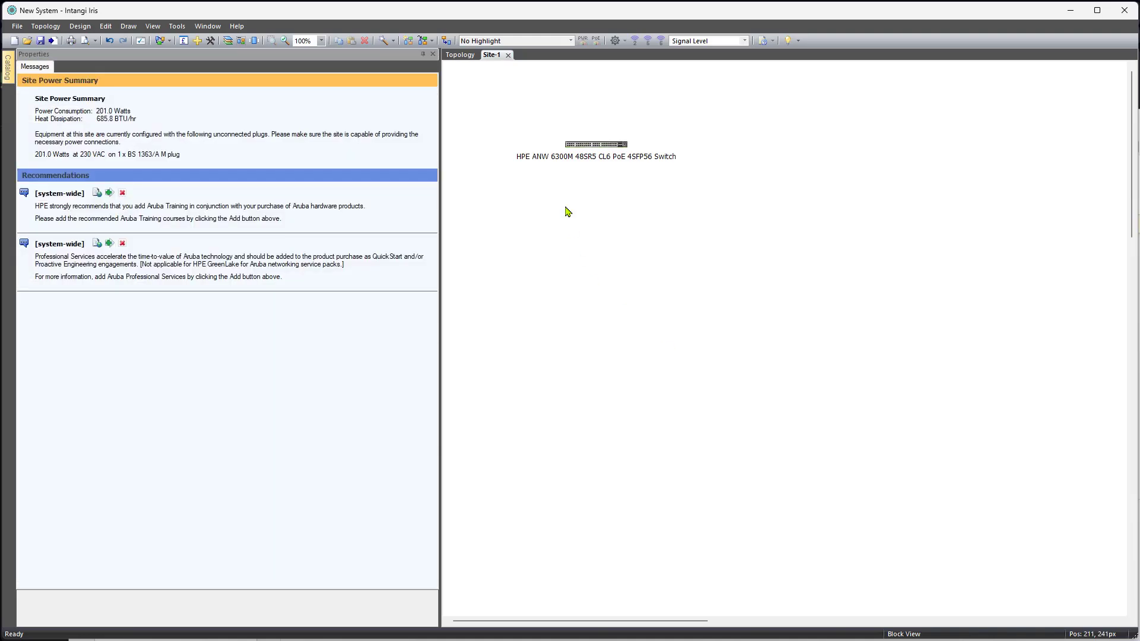
Step: Duplicate the HPE ANW 6300M switch on Site-1 and place the copy directly below the original
left_click(591, 147)
right_click(590, 147)
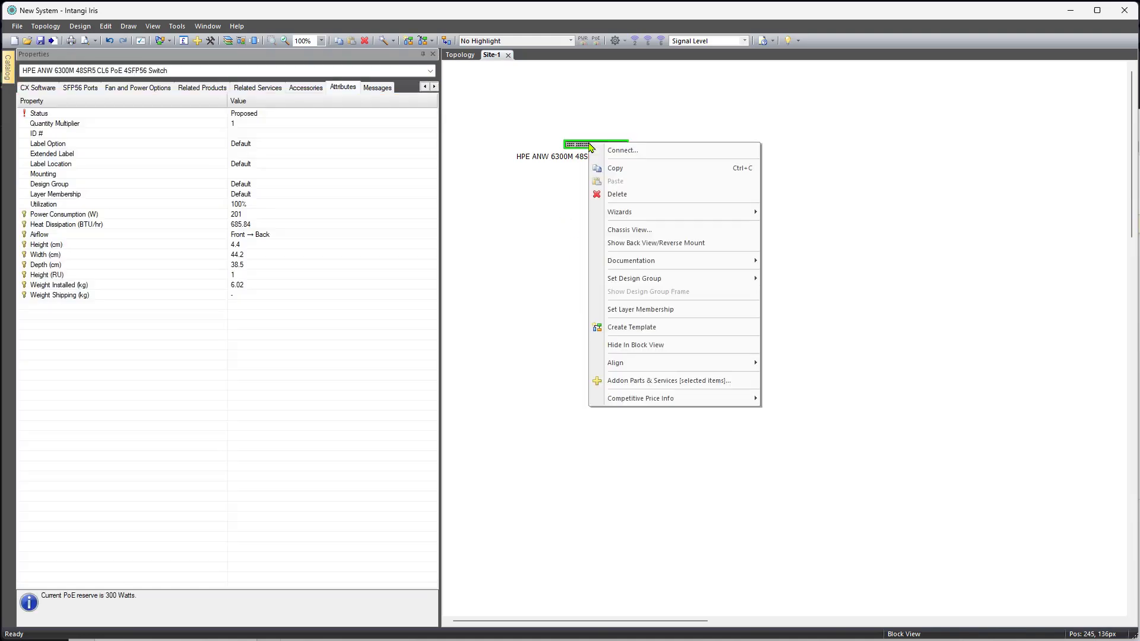
left_click(621, 169)
right_click(743, 157)
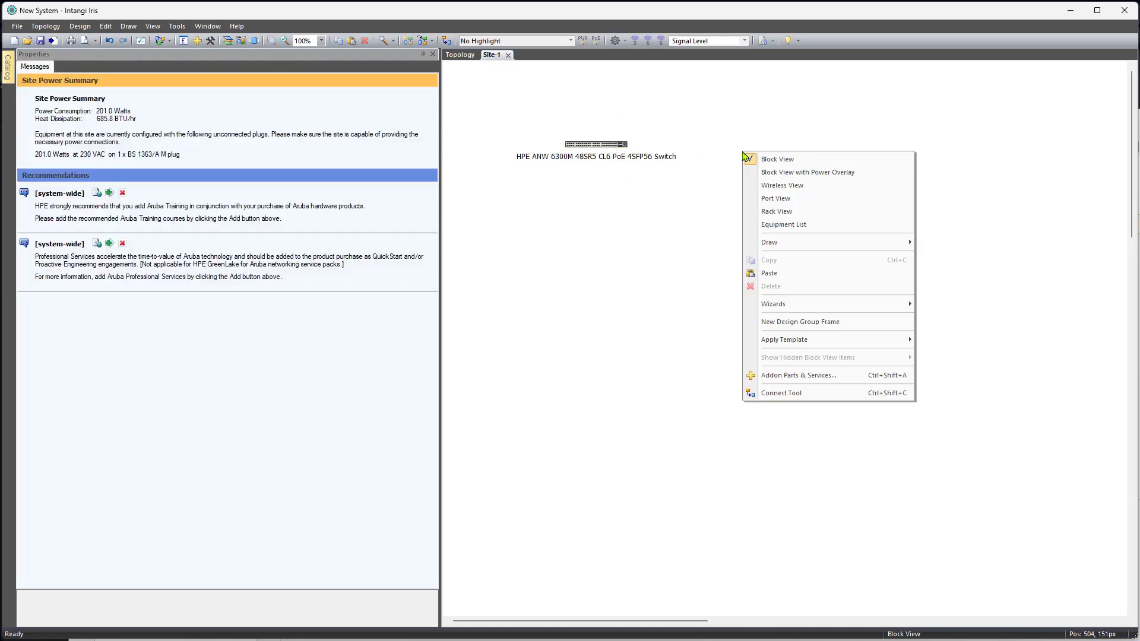
left_click(788, 276)
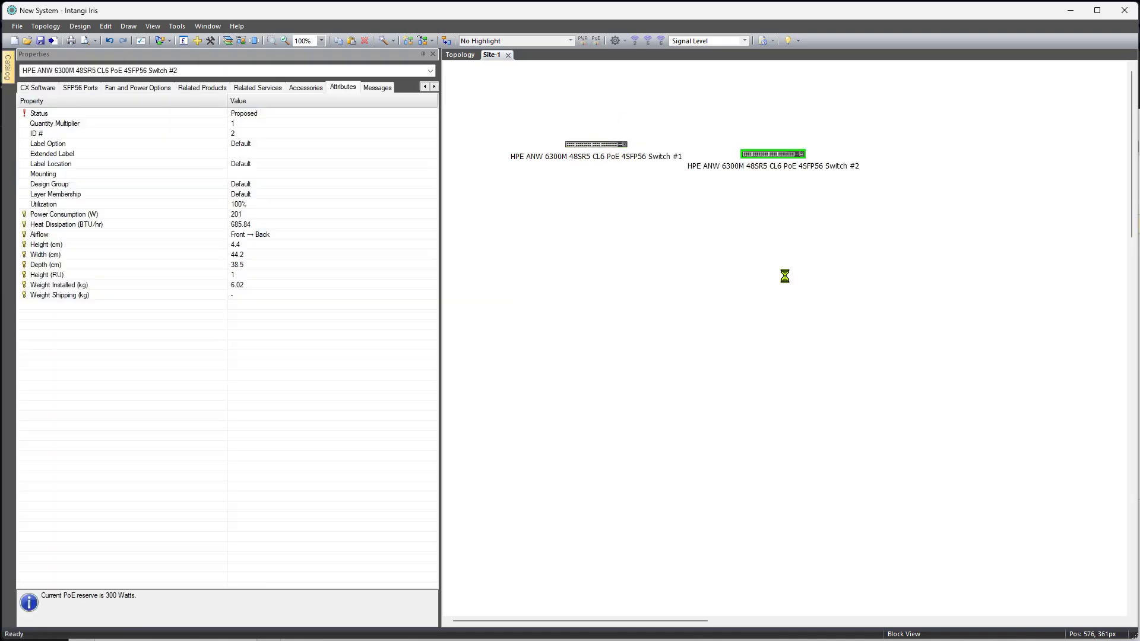
left_click_drag(766, 157, 591, 221)
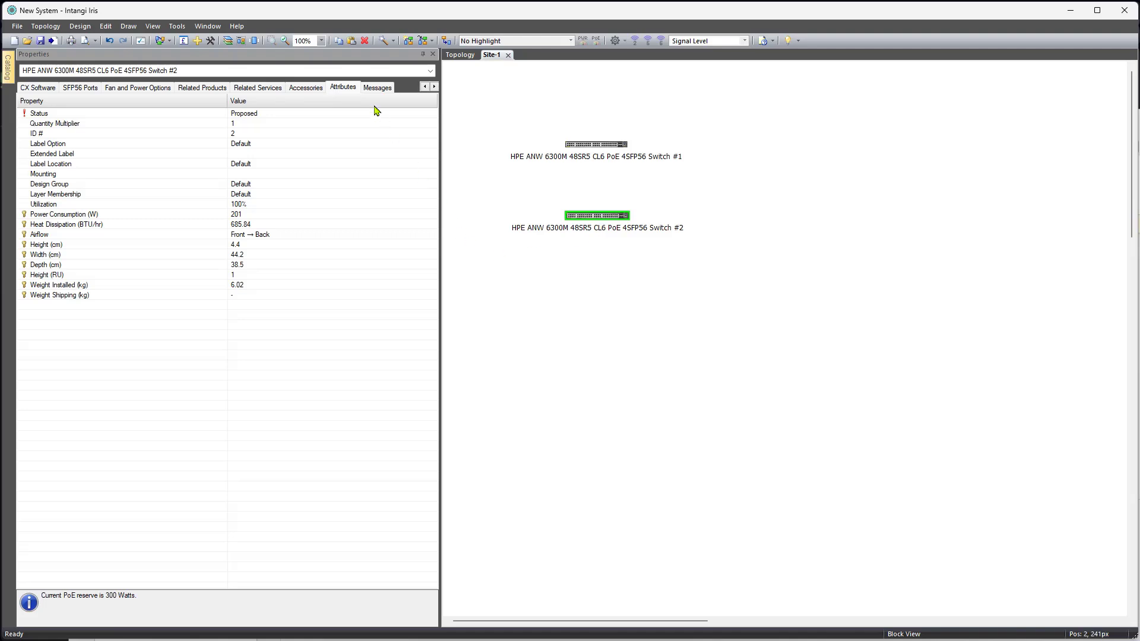
Step: Check the accessories carried by Switch #2 and compare them with those of Switch #1
left_click(306, 89)
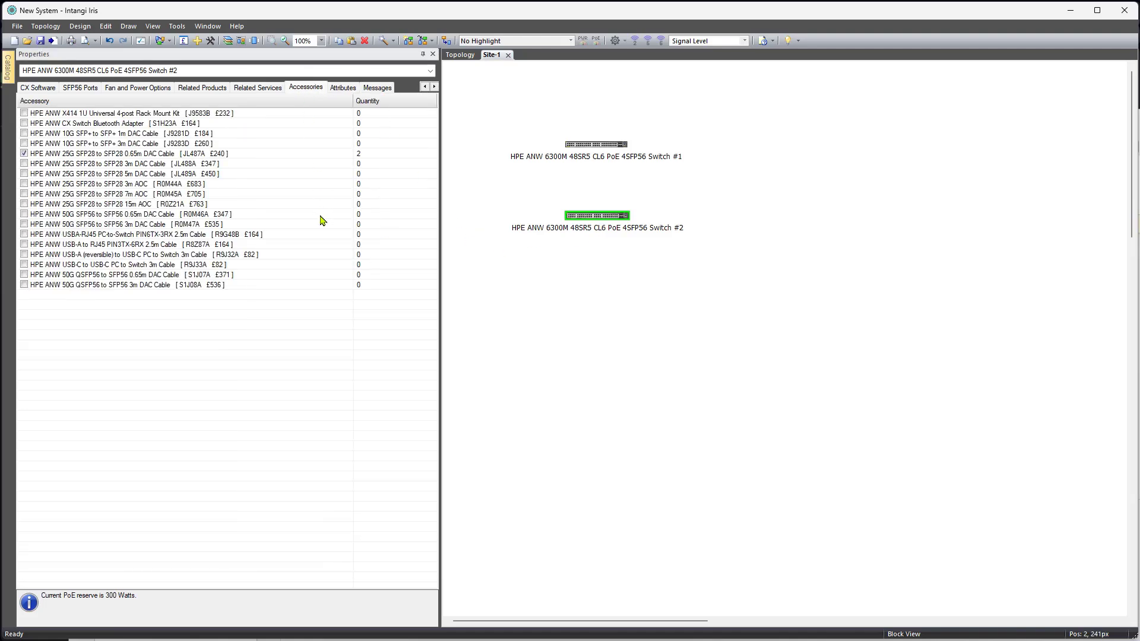
left_click(24, 154)
left_click(588, 145)
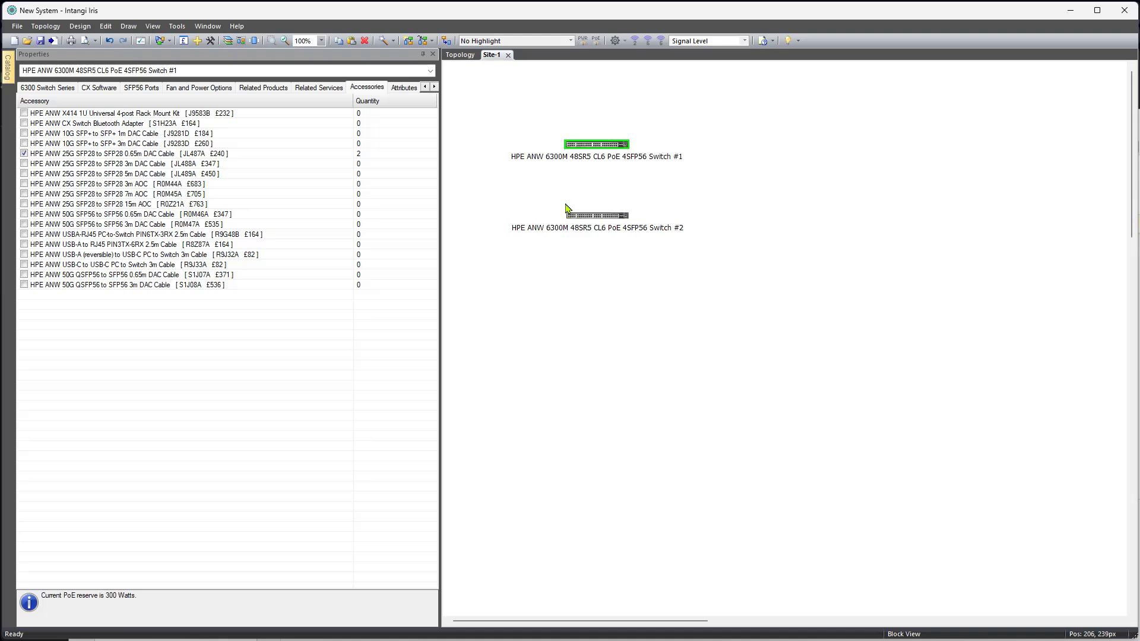
left_click(602, 279)
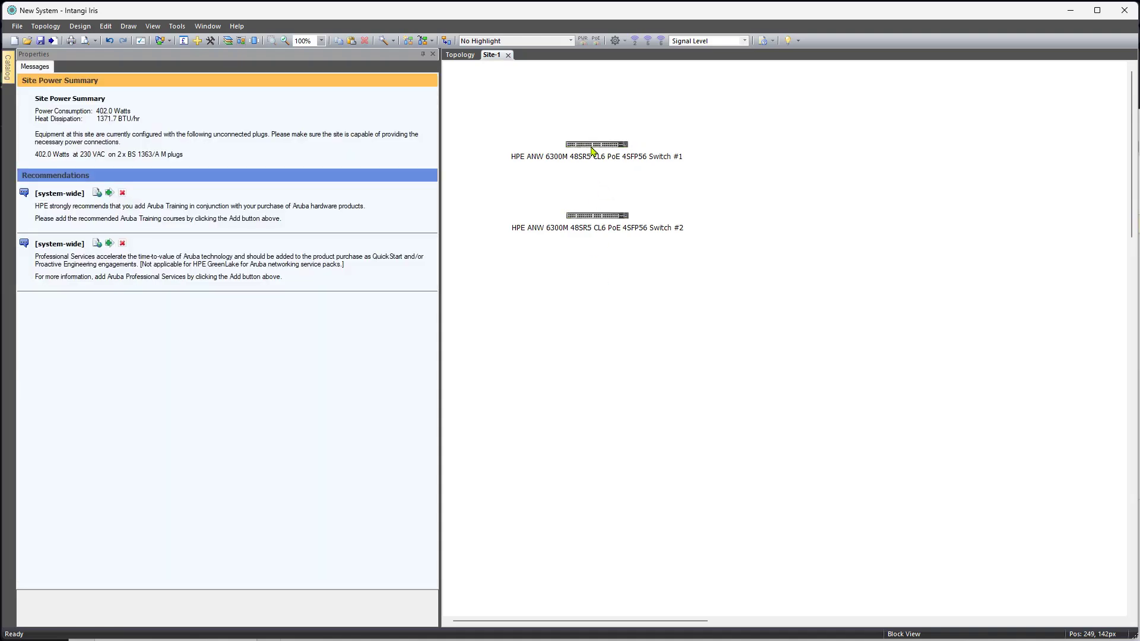
Step: Start a connection from Switch #1 to Switch #2 and choose port SFP56 #49 on both switches
left_click(588, 145)
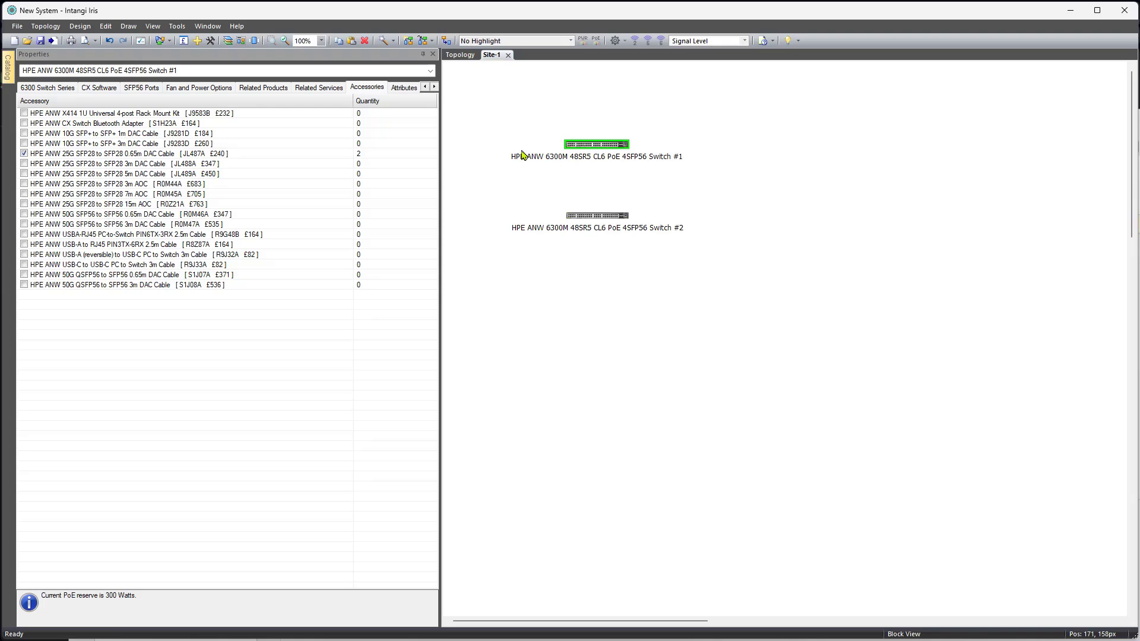
left_click(446, 40)
left_click_drag(576, 146, 584, 214)
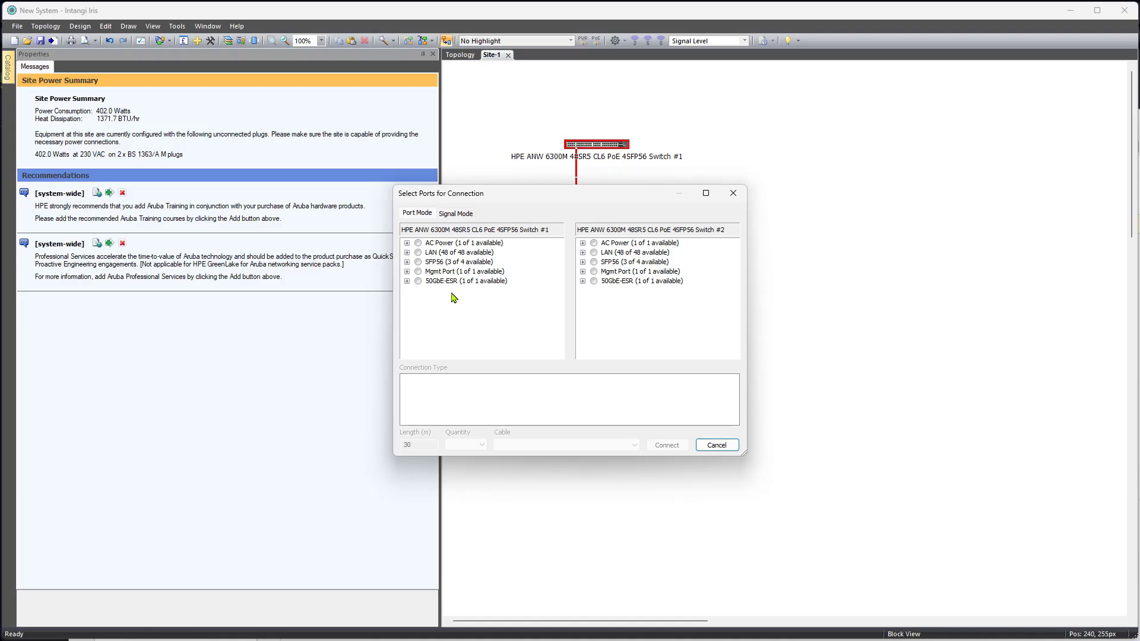
left_click(407, 263)
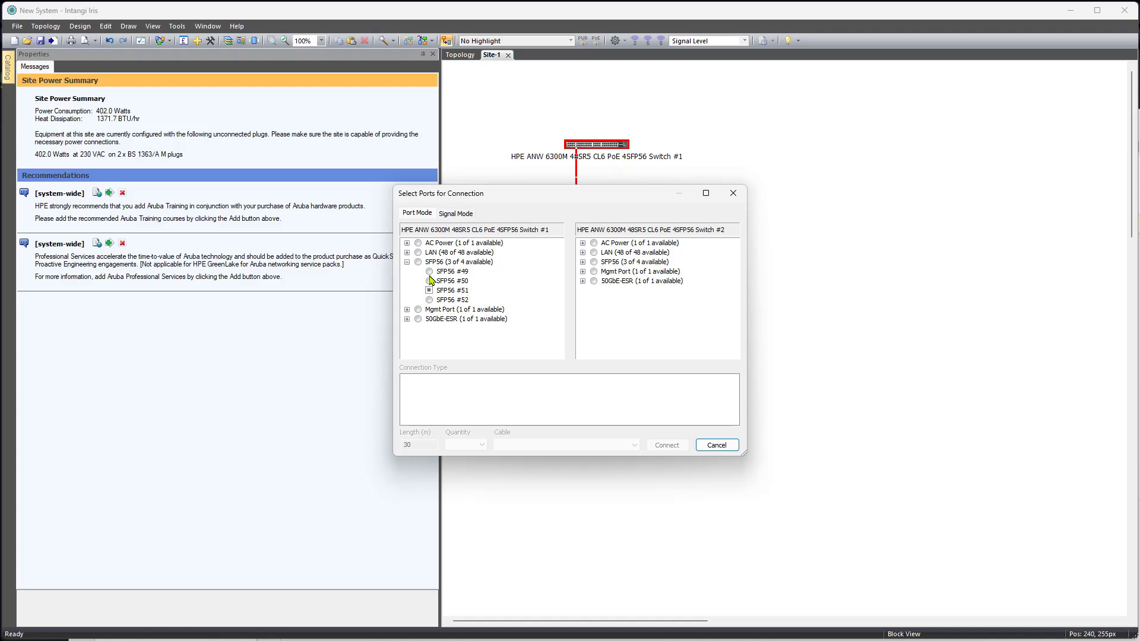
left_click(430, 271)
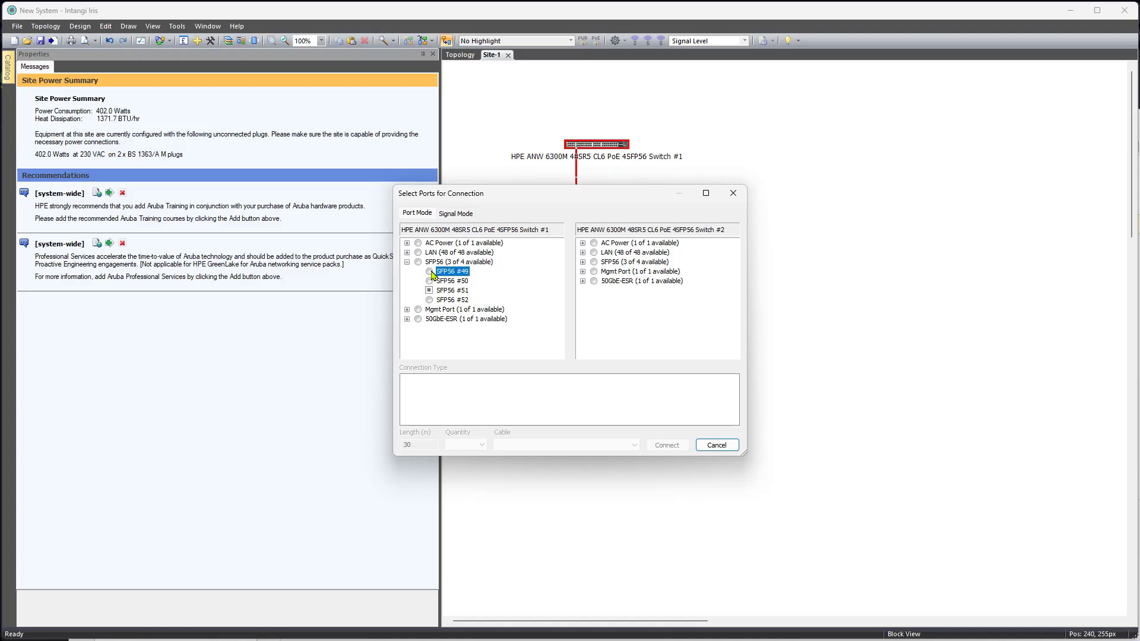
left_click(583, 262)
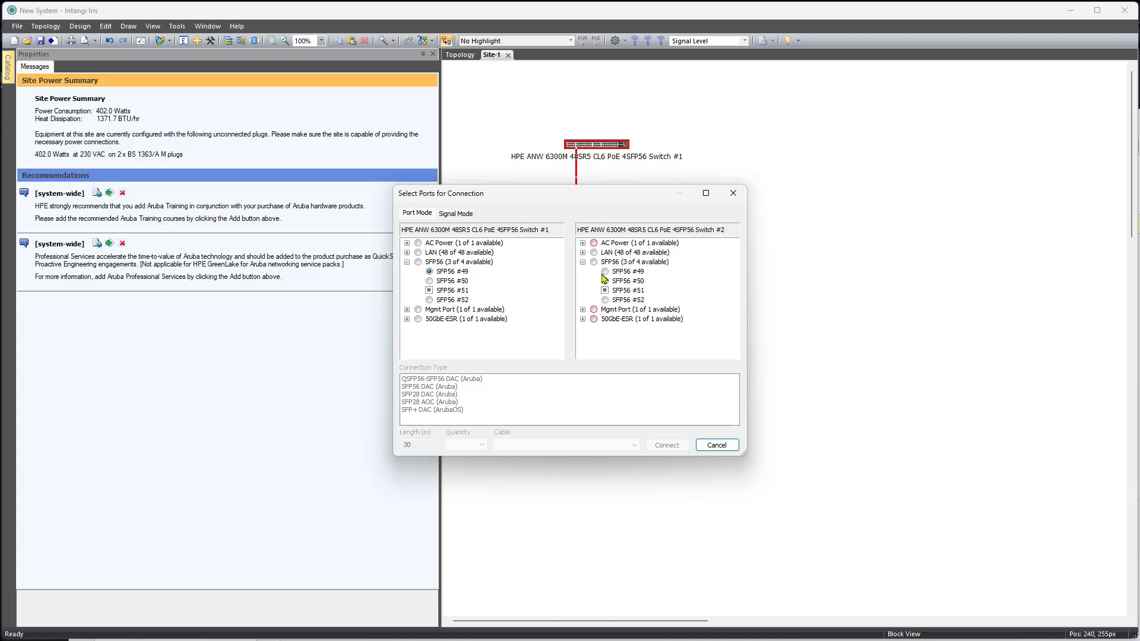
left_click(605, 271)
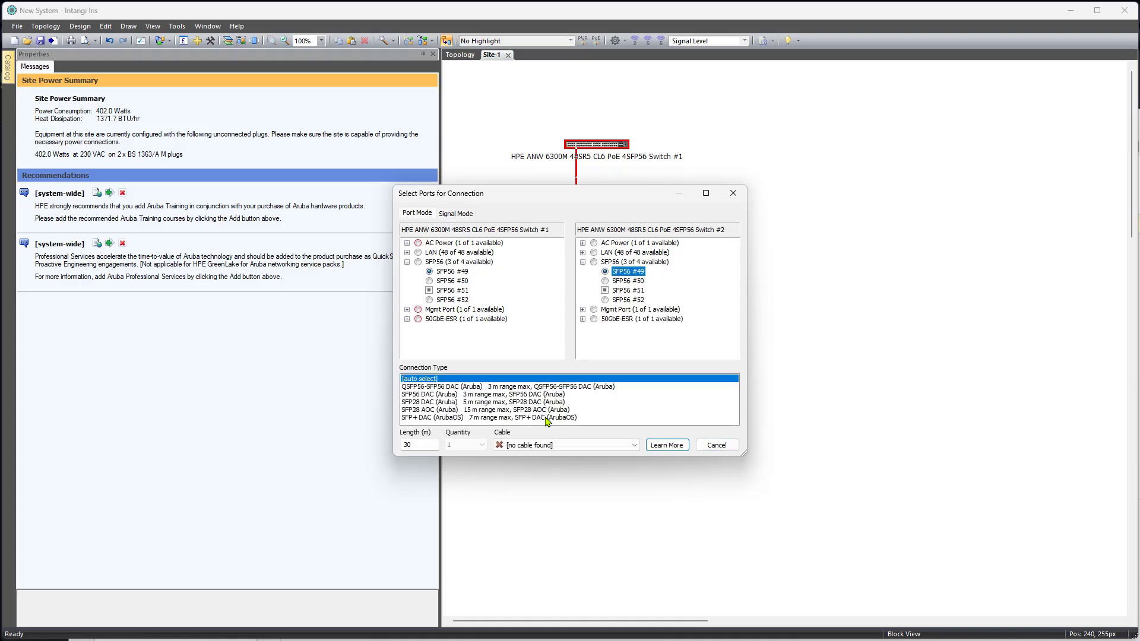
Step: Link the two SFP56 #49 ports with an SFP56 DAC (Aruba) connection 3 m long and leave the Connect tool
left_click(447, 395)
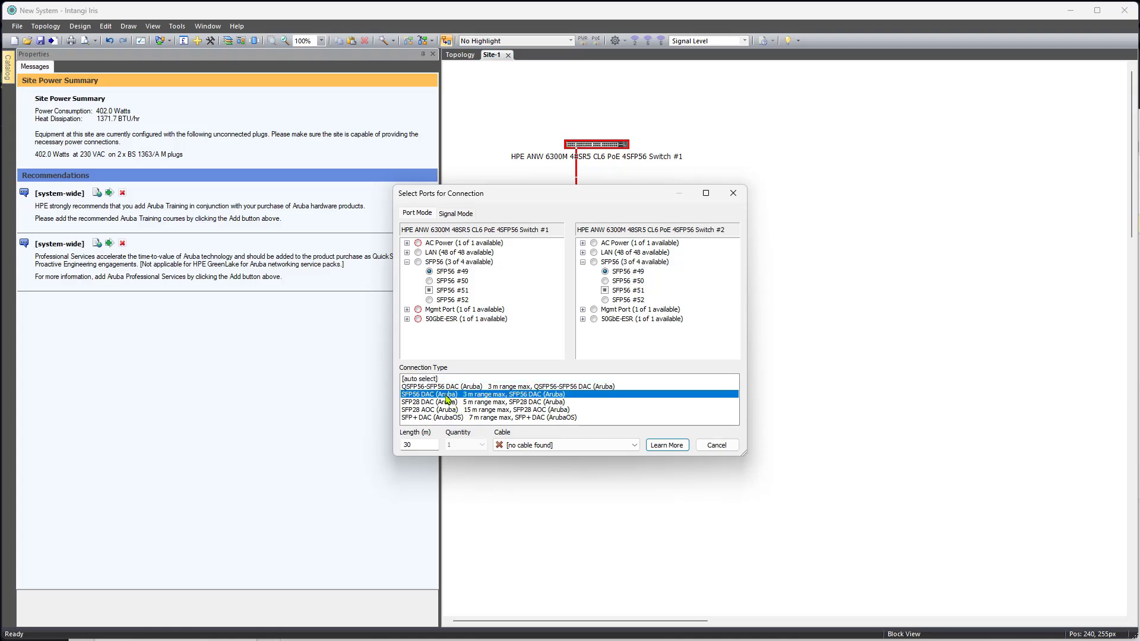
double_click(429, 444)
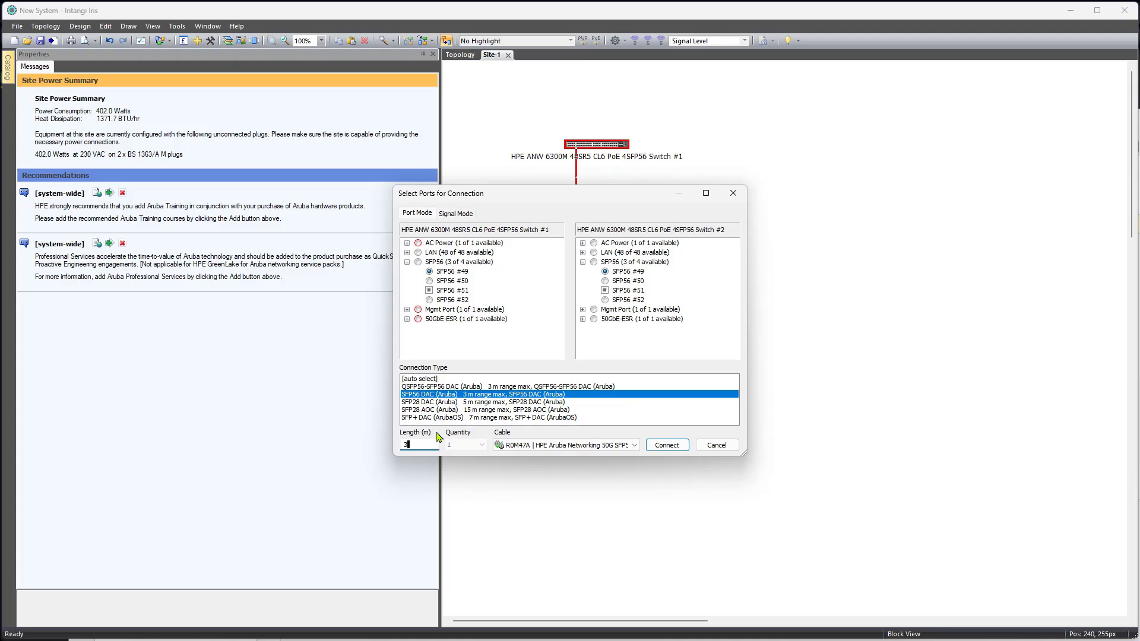
left_click(662, 446)
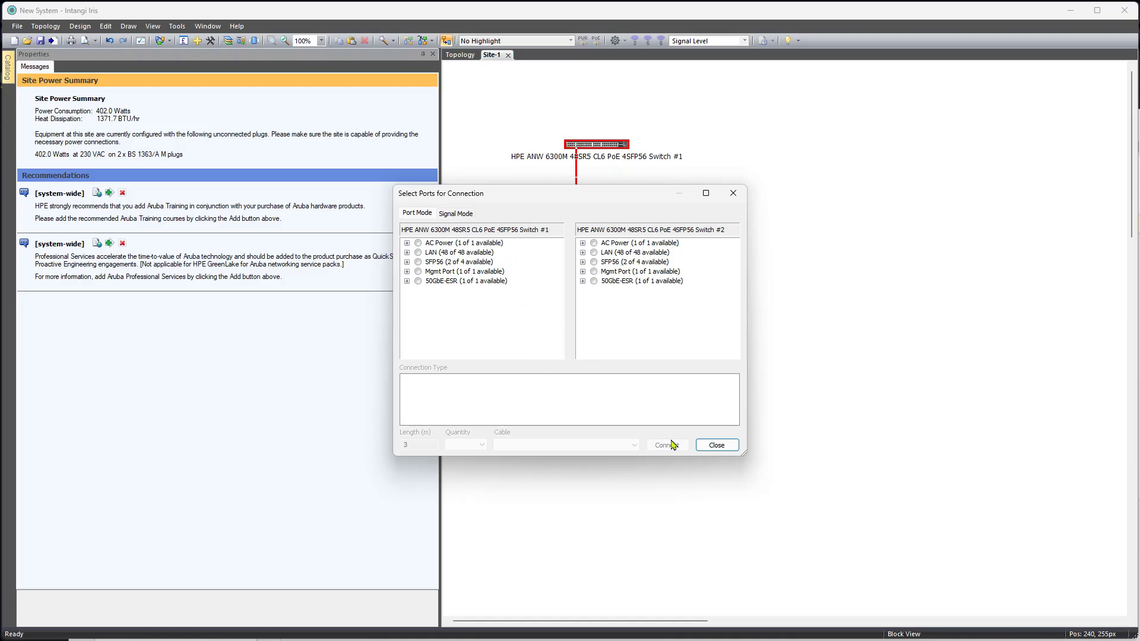
left_click(717, 444)
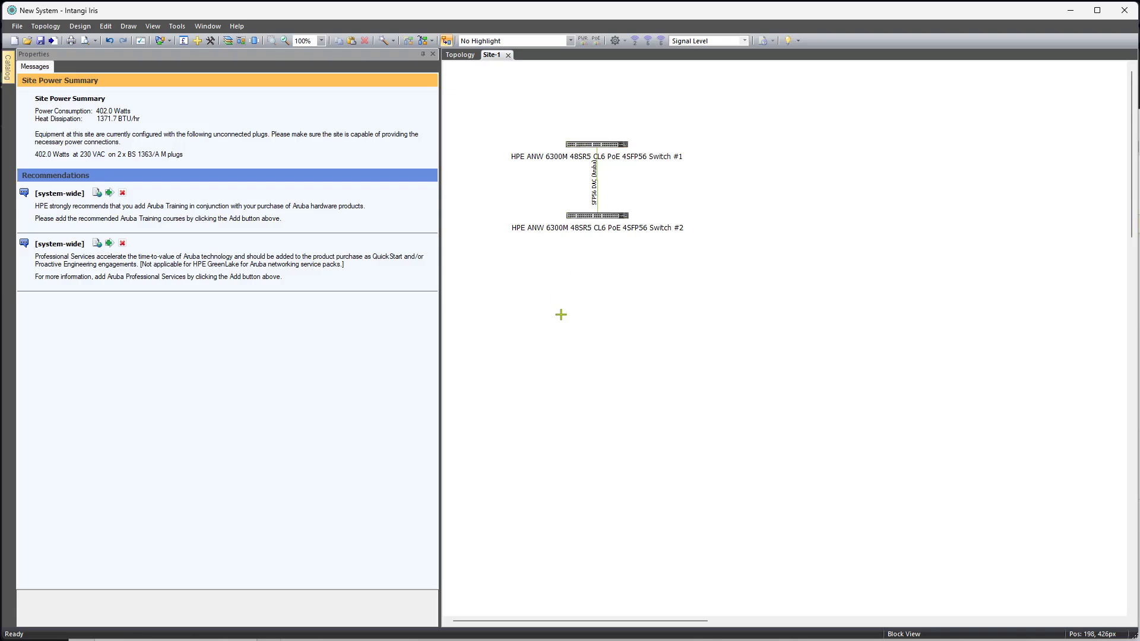
key("Escape")
Step: Start a second connection from Switch #1, with Switch #2 as the other equipment, using port SFP56 #50 on both
left_click(584, 149)
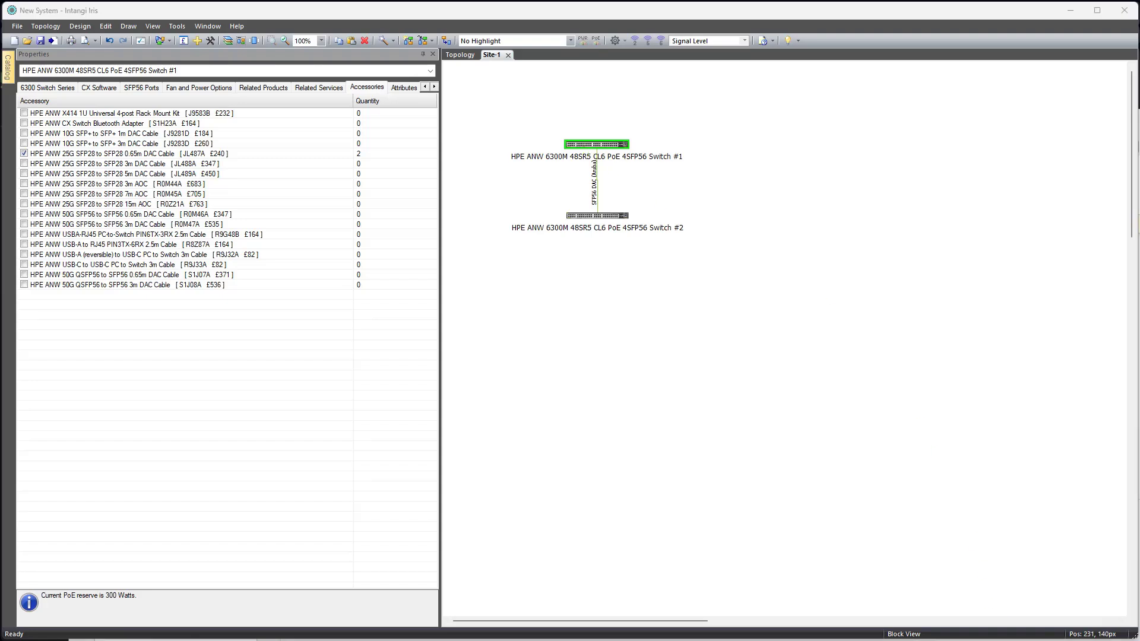
right_click(601, 147)
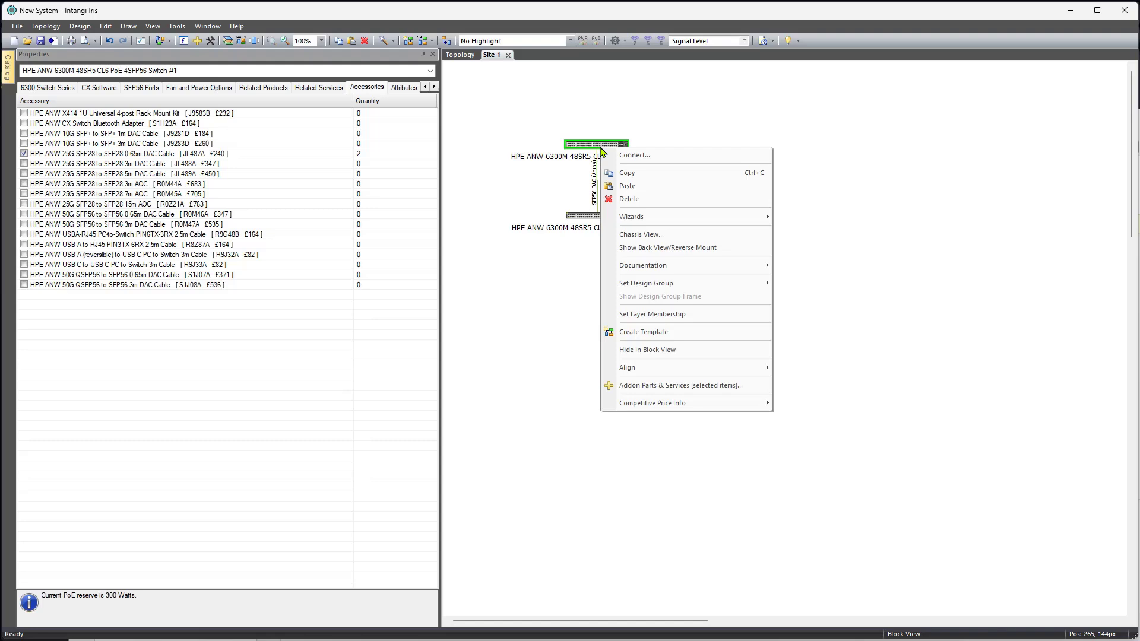
left_click(639, 157)
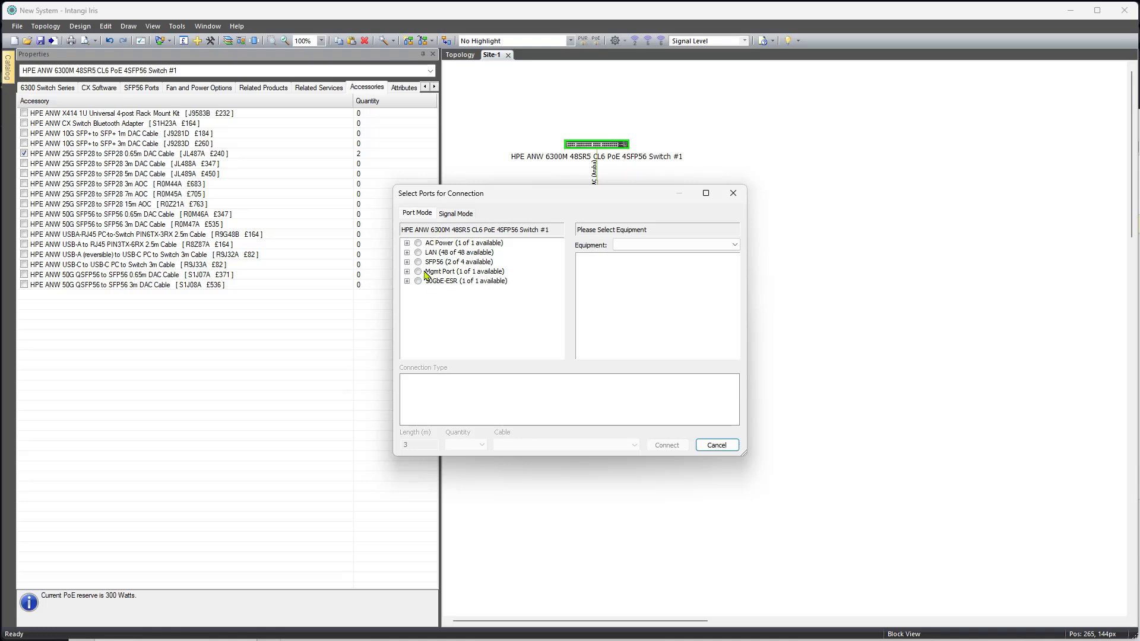
left_click(407, 262)
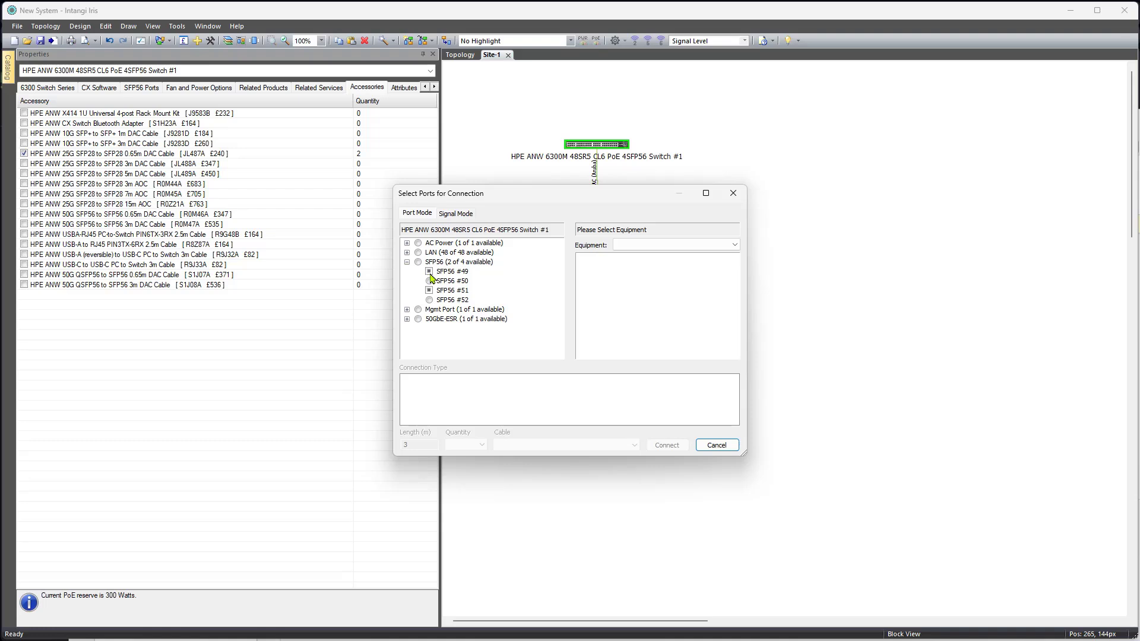
left_click(431, 281)
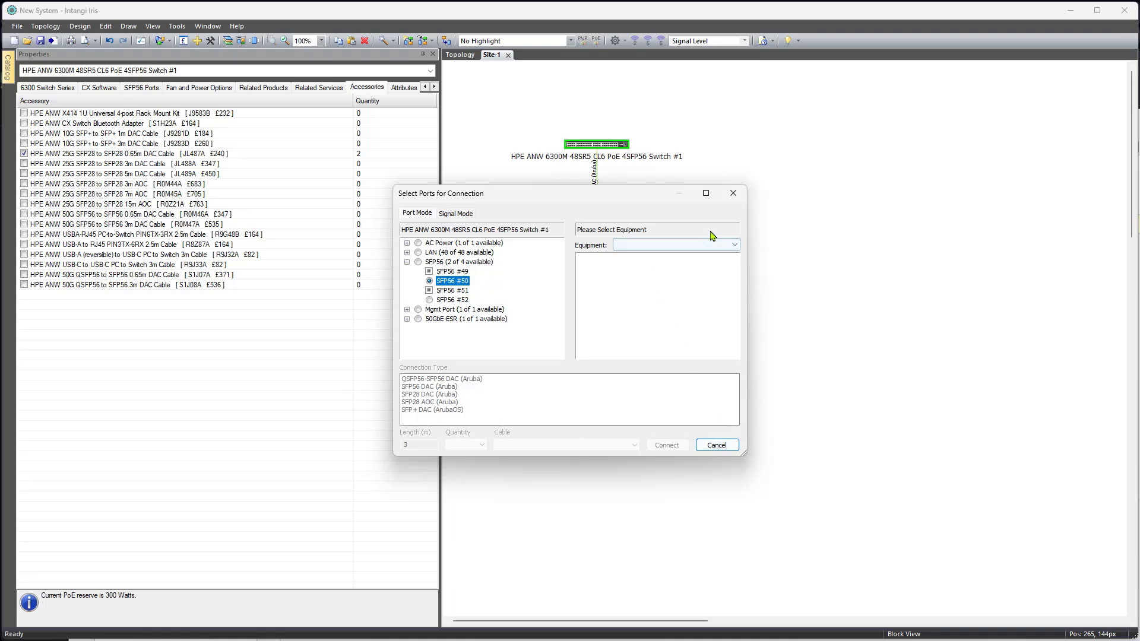
left_click(725, 245)
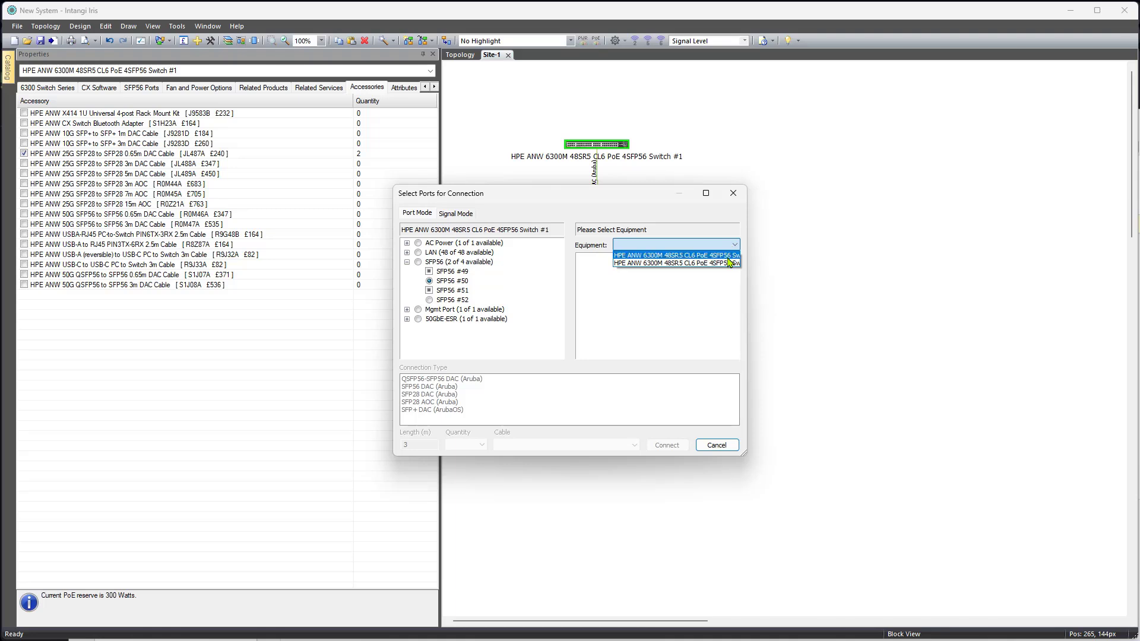
left_click(728, 265)
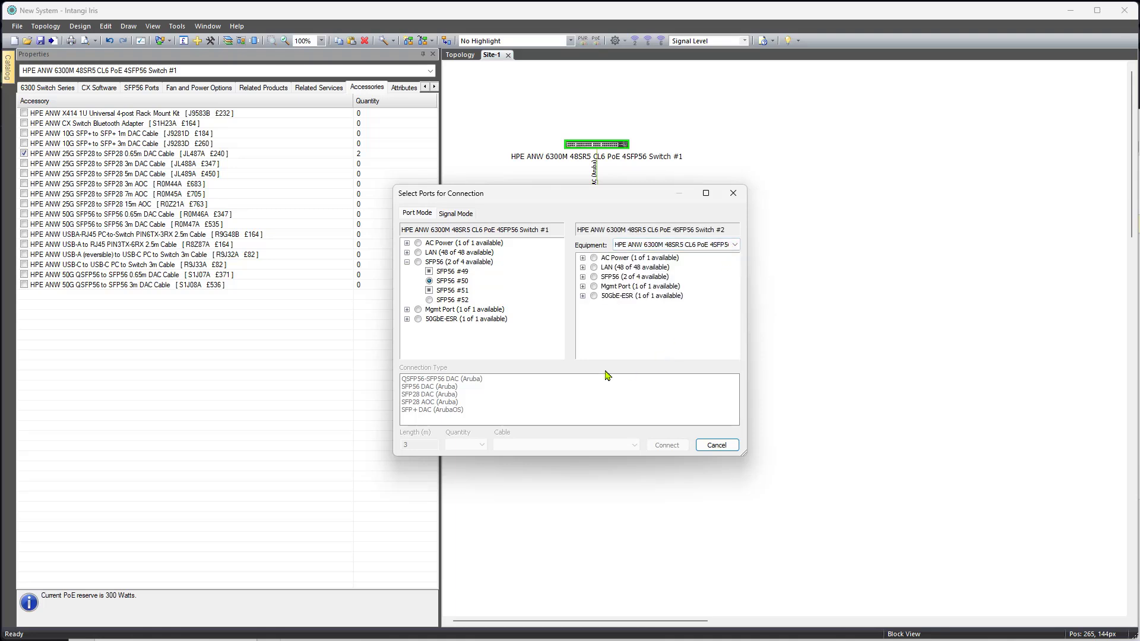
left_click(583, 277)
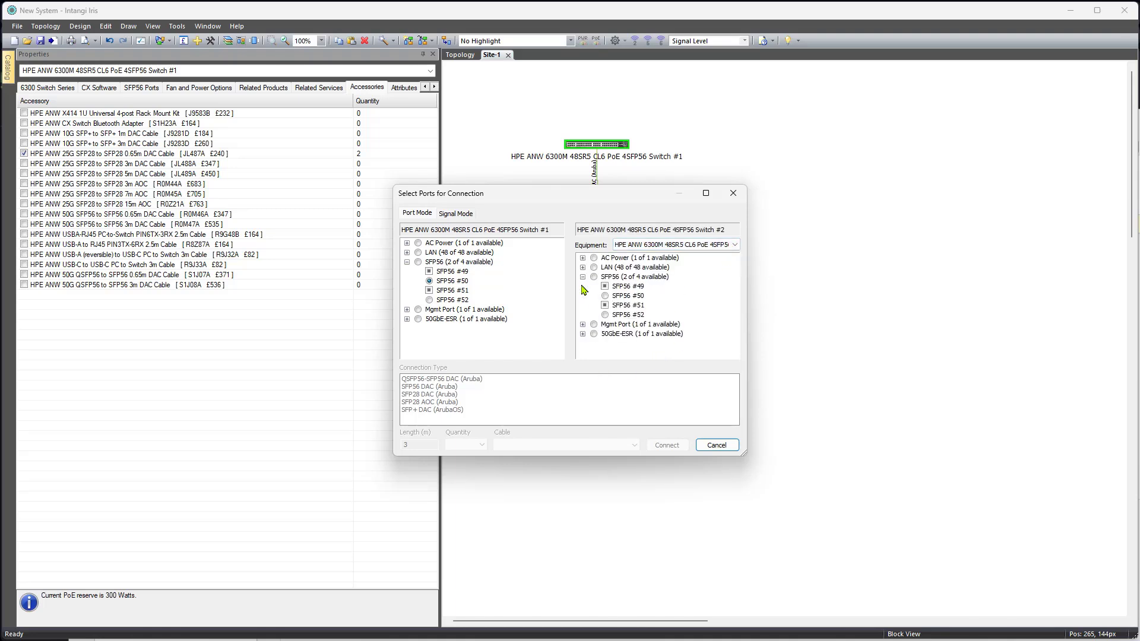
left_click(605, 295)
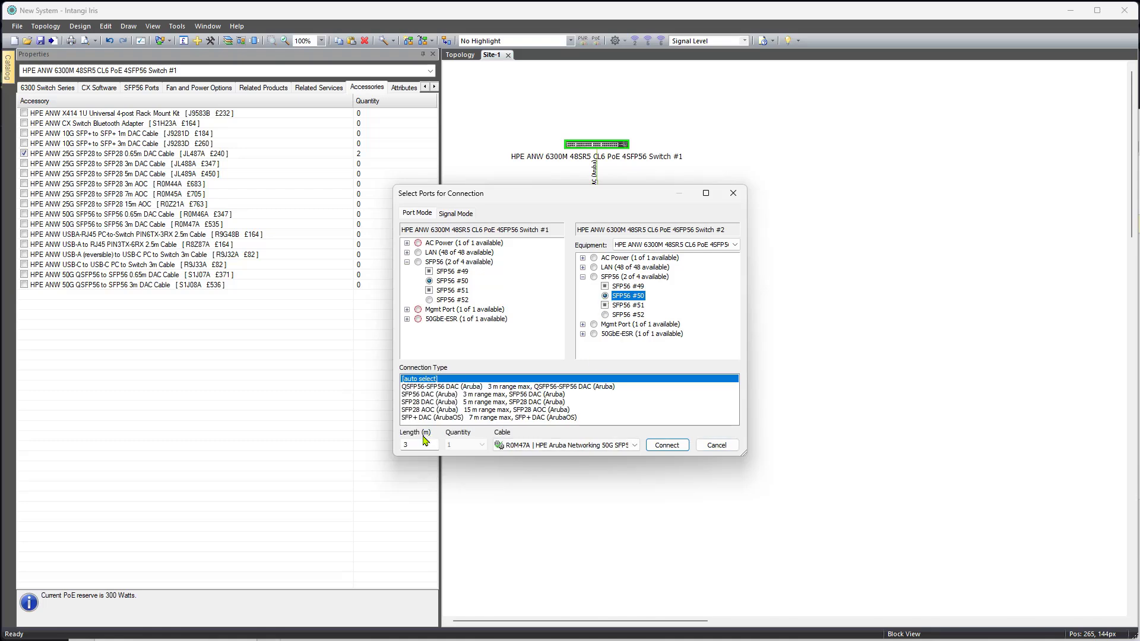
Step: Join the two SFP56 #50 ports with the SFP56 DAC (Aruba) connection type and close the connection dialog
left_click(439, 396)
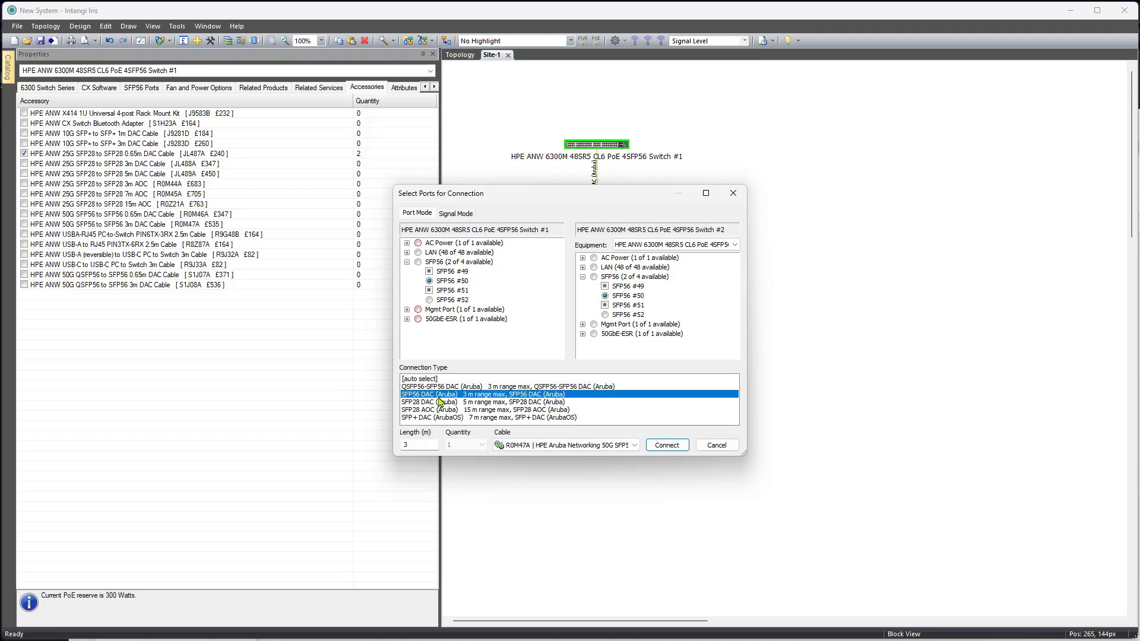
left_click(682, 446)
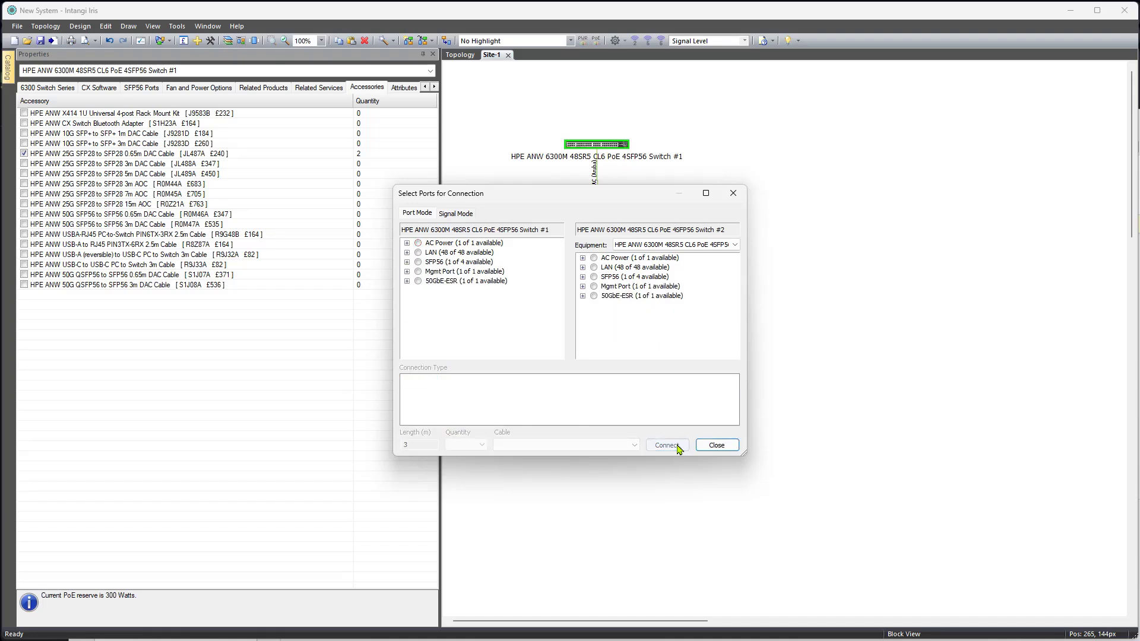
left_click(705, 444)
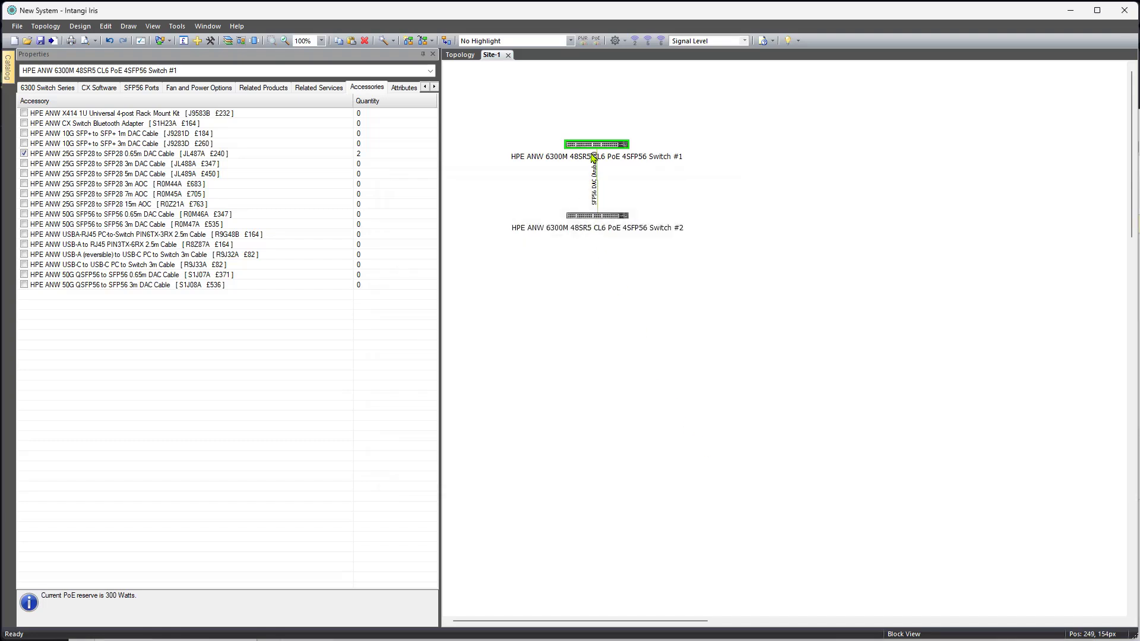
Step: Arrange the two connected switches side by side at the same height on the Site-1 diagram
left_click_drag(592, 149, 791, 355)
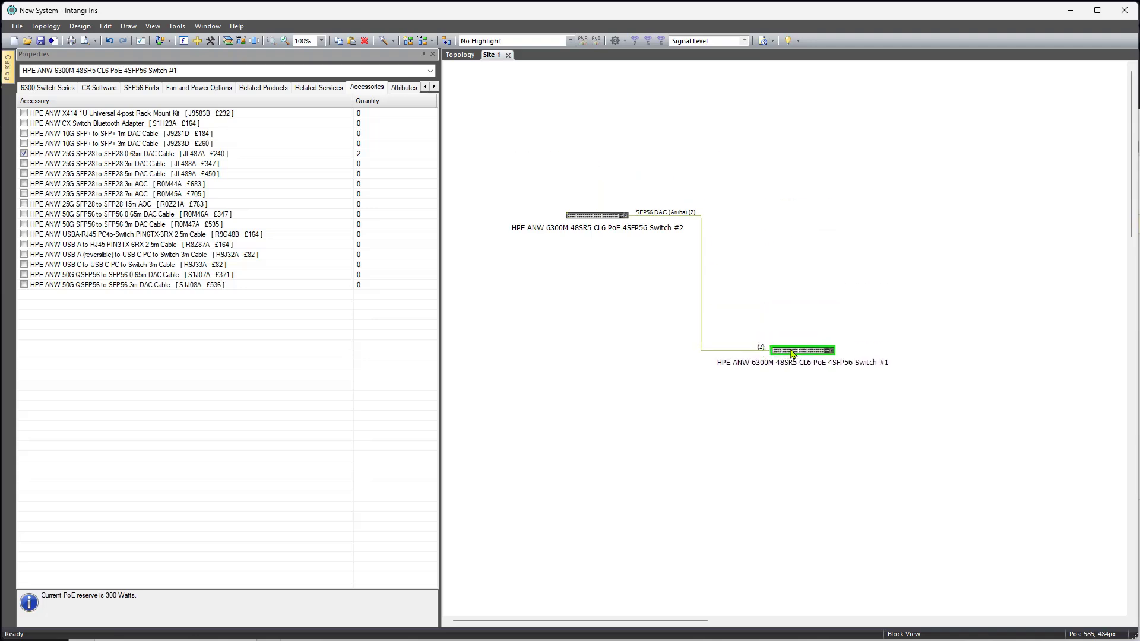
left_click_drag(791, 353, 785, 217)
left_click(666, 325)
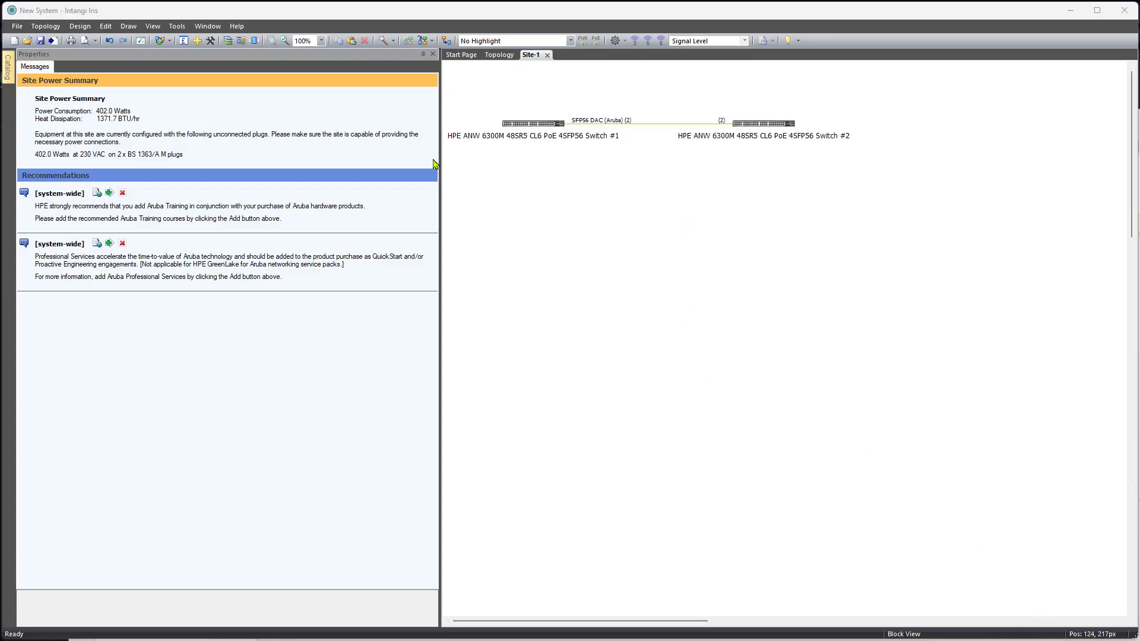
Step: Open the quotation, filter it to Site-1 and close the Quotation Browser
left_click(183, 40)
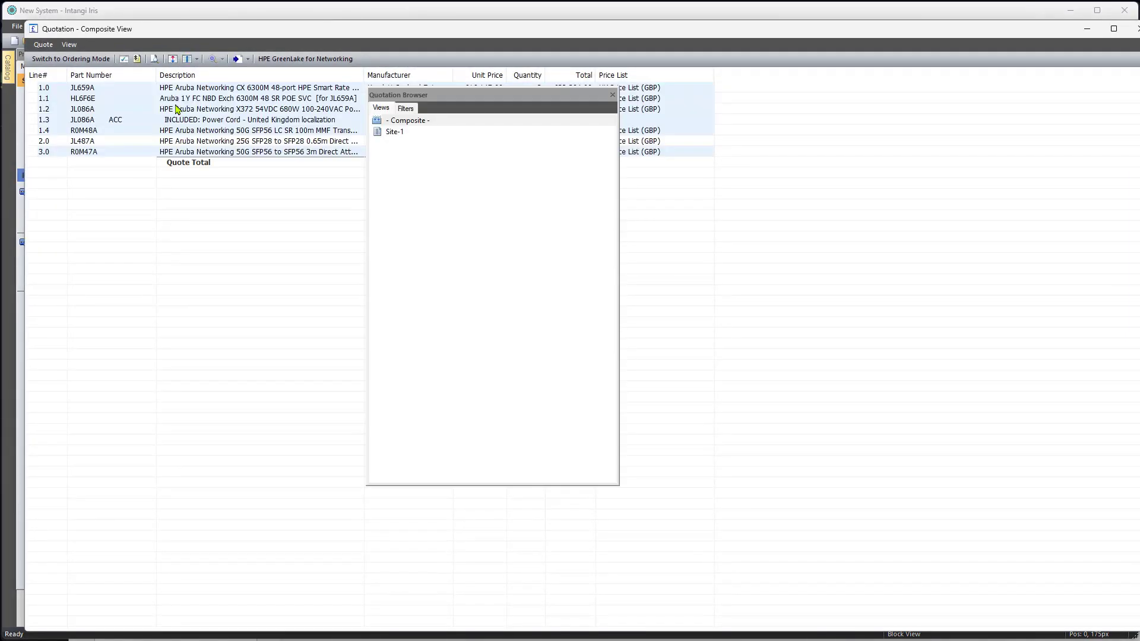
left_click(410, 134)
left_click(612, 95)
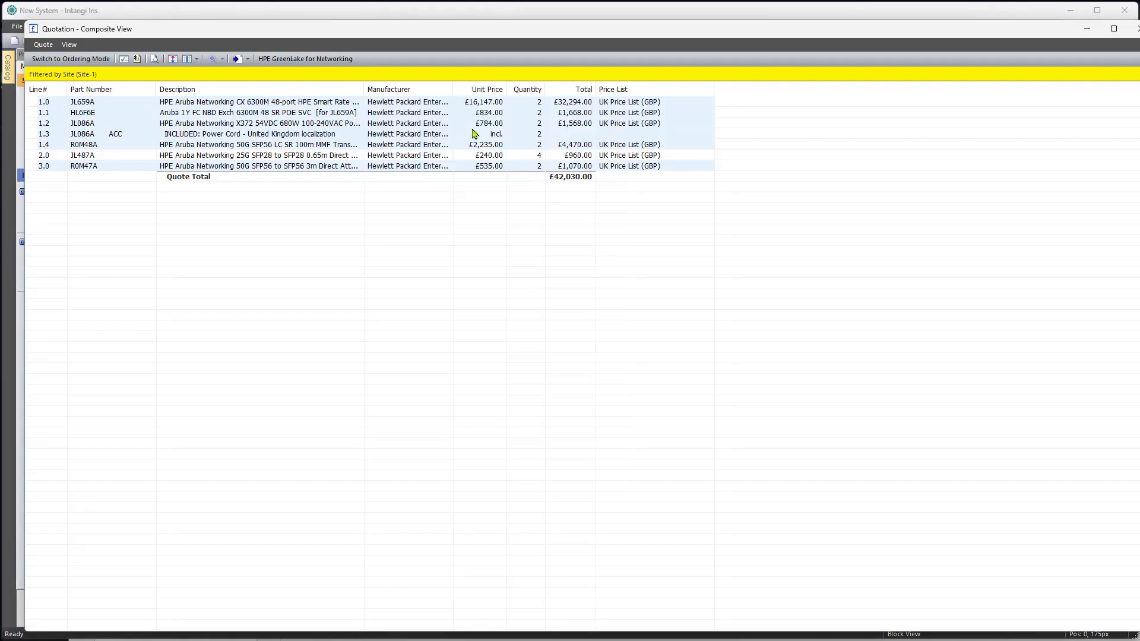
Step: Export the Site-1 quotation to Excel as BOM1.xlsx and select discount cell H2 of the JL659A line
left_click(243, 60)
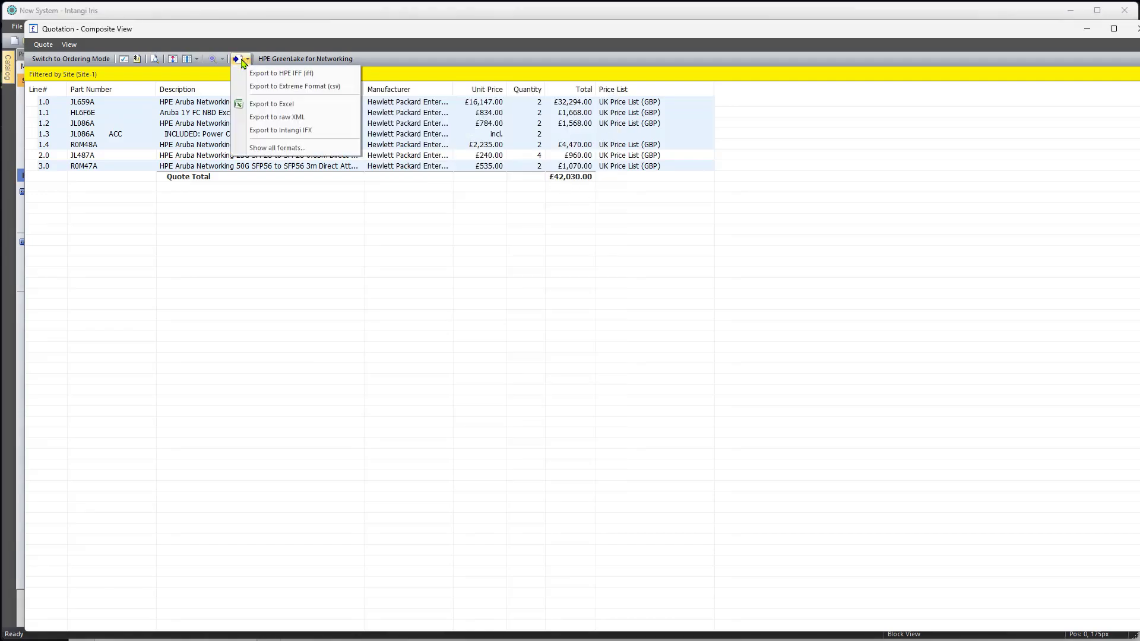
left_click(295, 106)
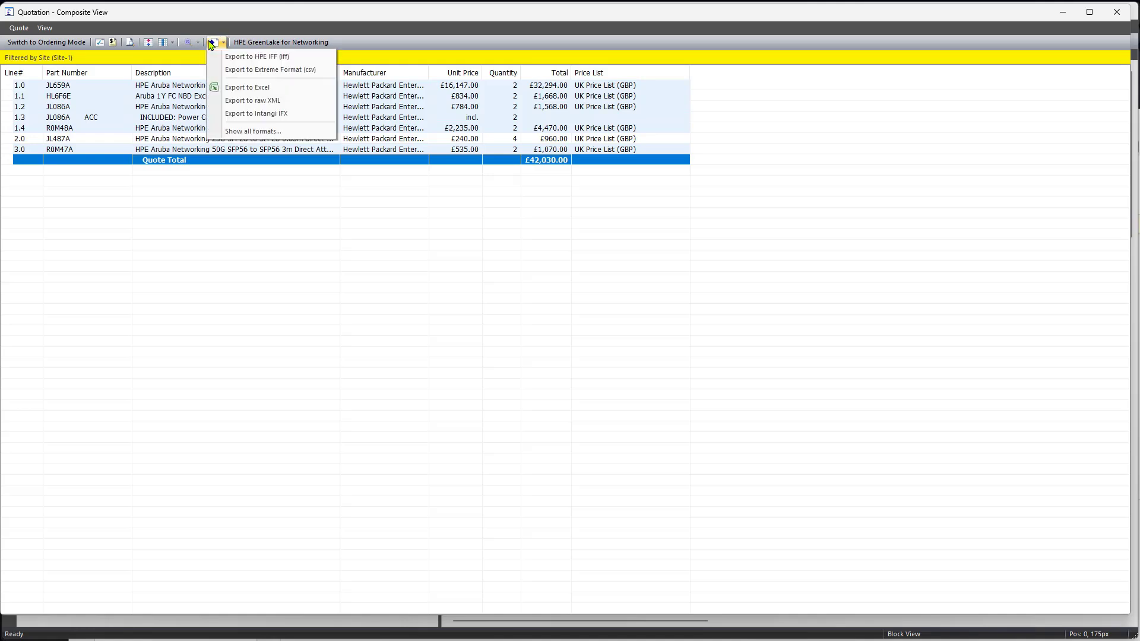
left_click(223, 42)
left_click(248, 88)
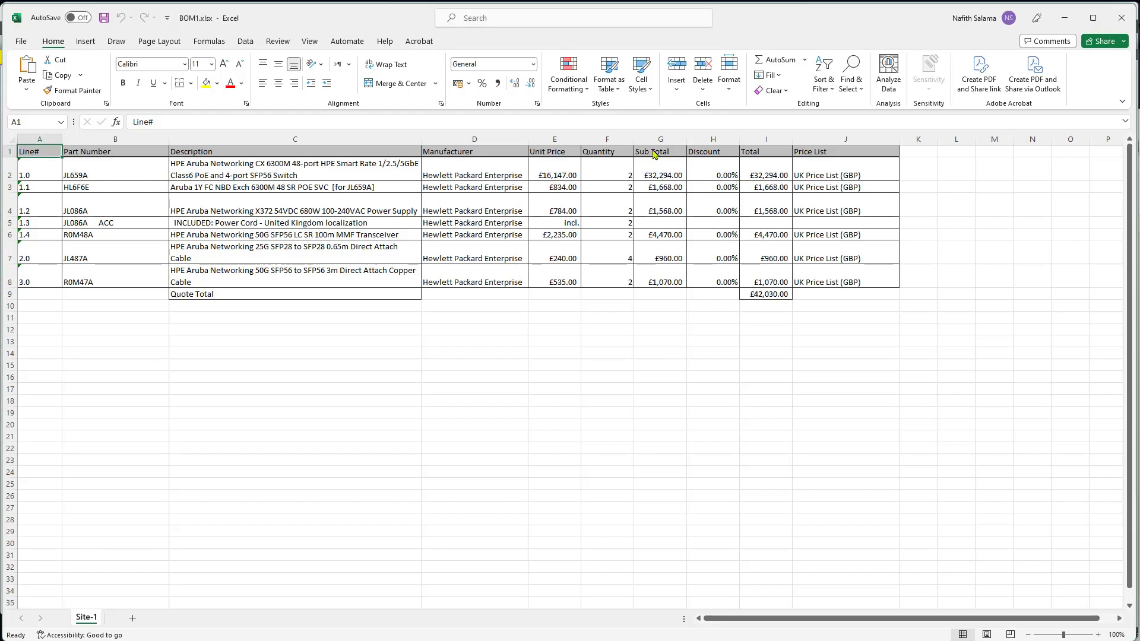
left_click(718, 172)
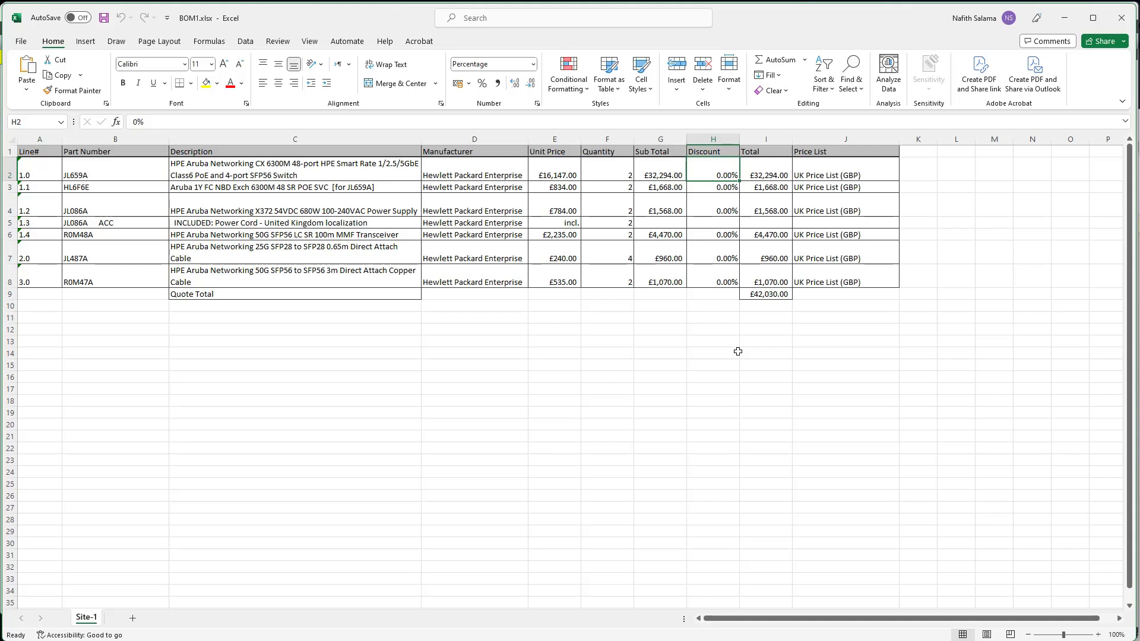